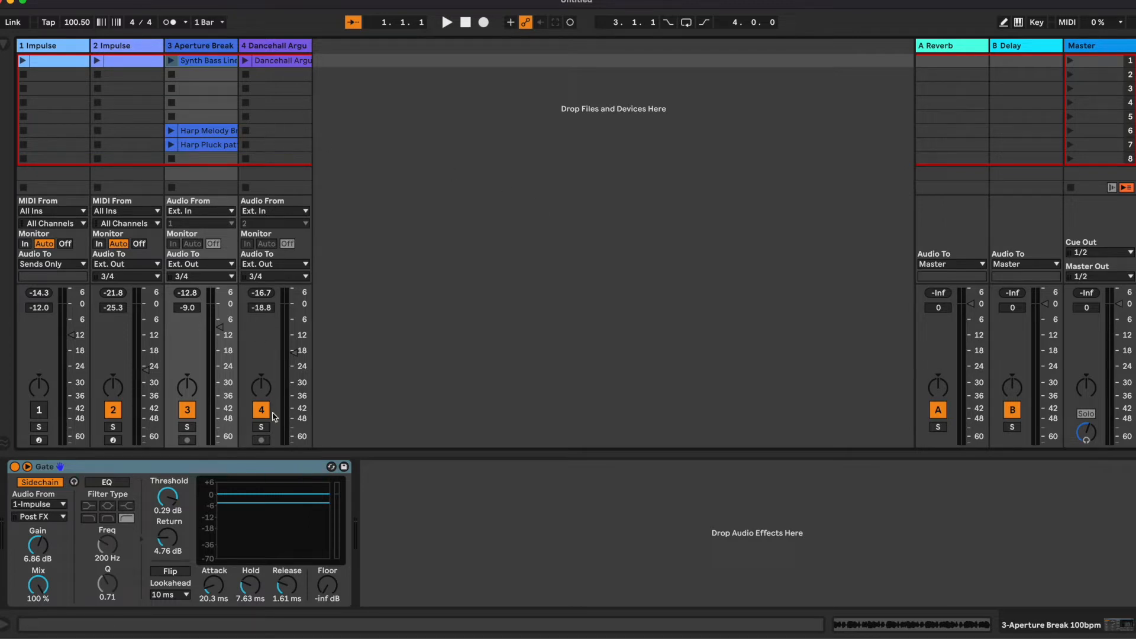
In the 1 Impulse kick clip, move the first kick to beat 1 and delete the kick just before beat 1.2
left_click(62, 50)
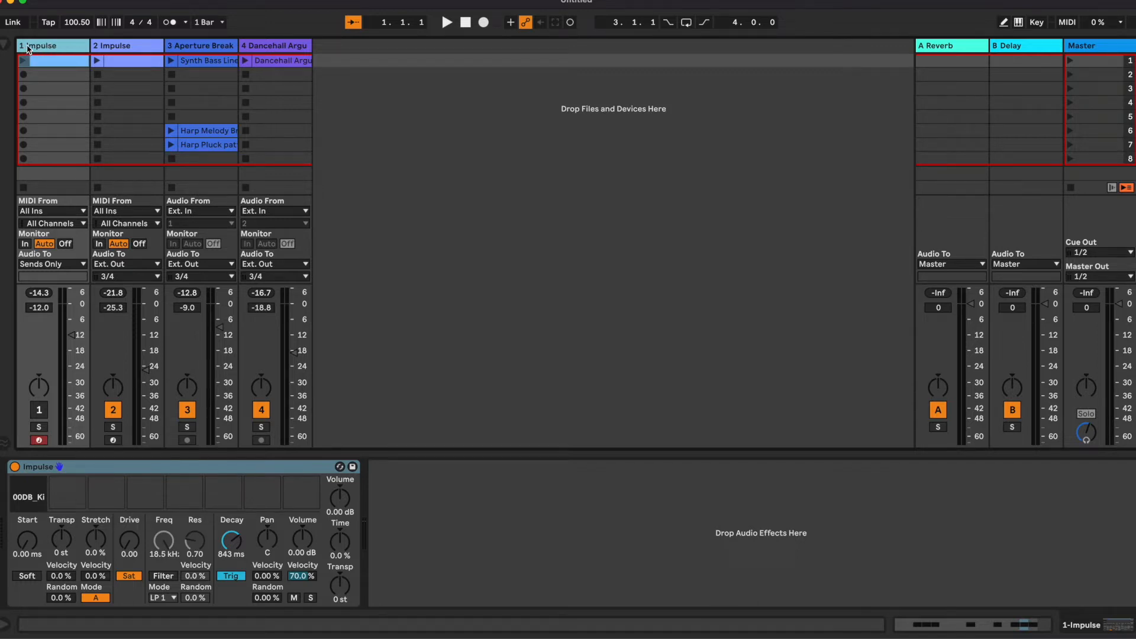
double_click(34, 61)
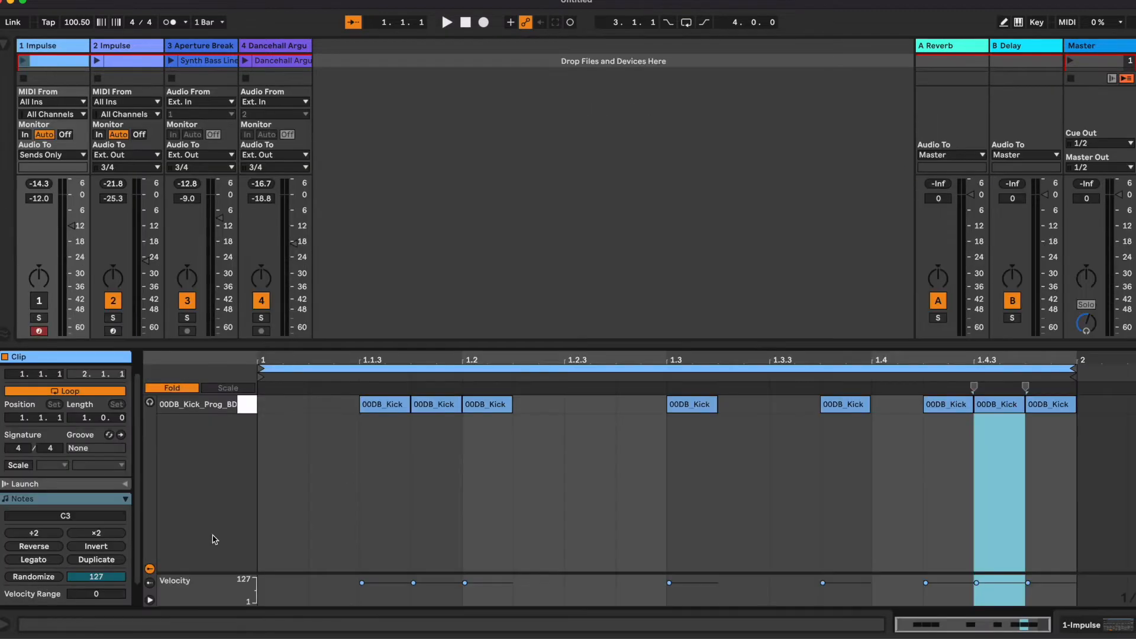
left_click(576, 560)
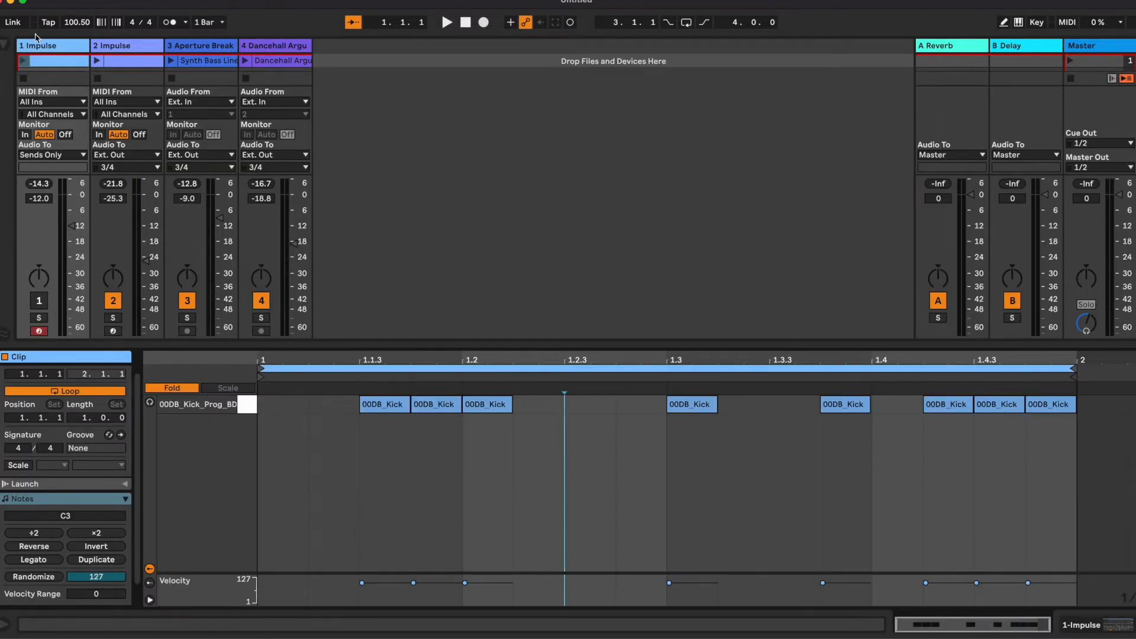
left_click_drag(385, 404, 283, 404)
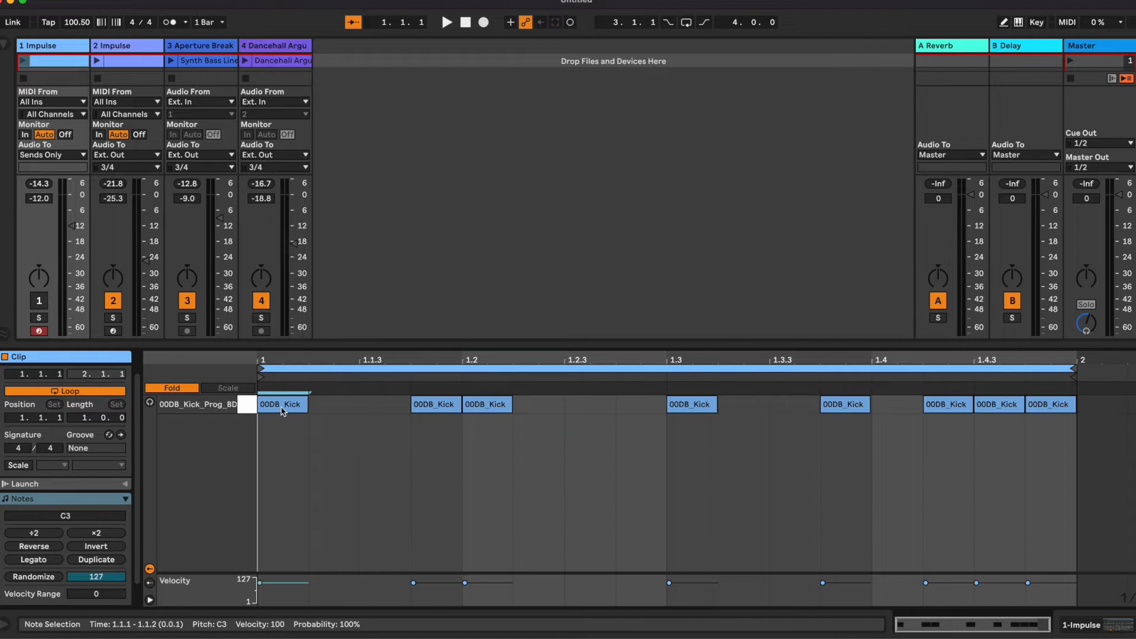
left_click(441, 407)
key("Delete")
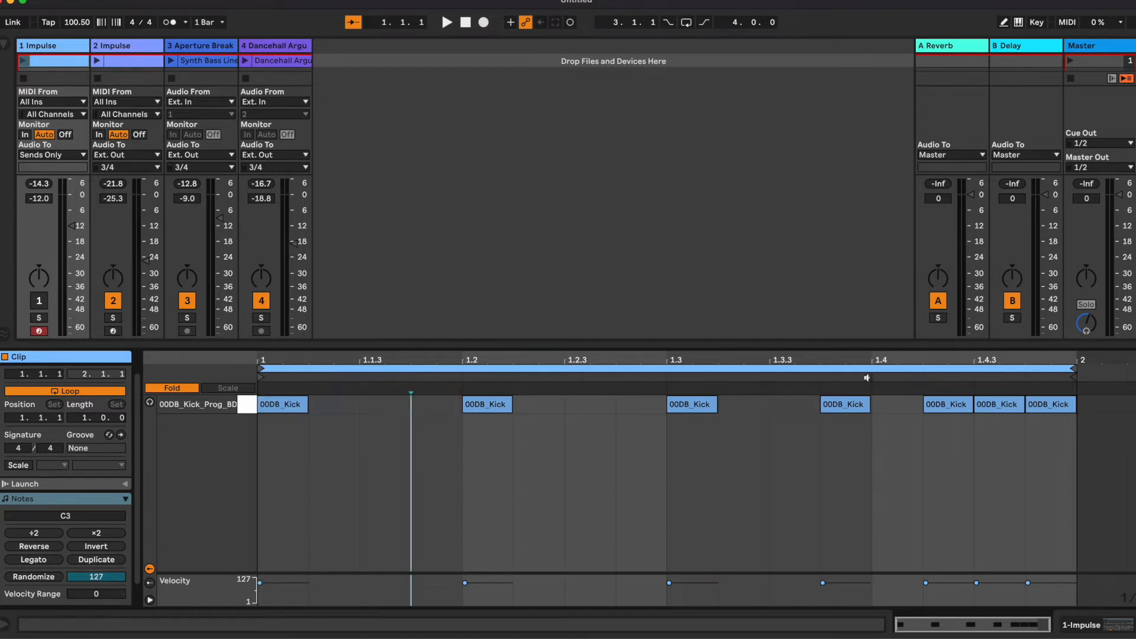
Move the kick at 1.4.2 to beat 1.4 and delete the extra kicks just before and after it, leaving one per beat
left_click_drag(933, 410, 900, 413)
left_click(845, 411)
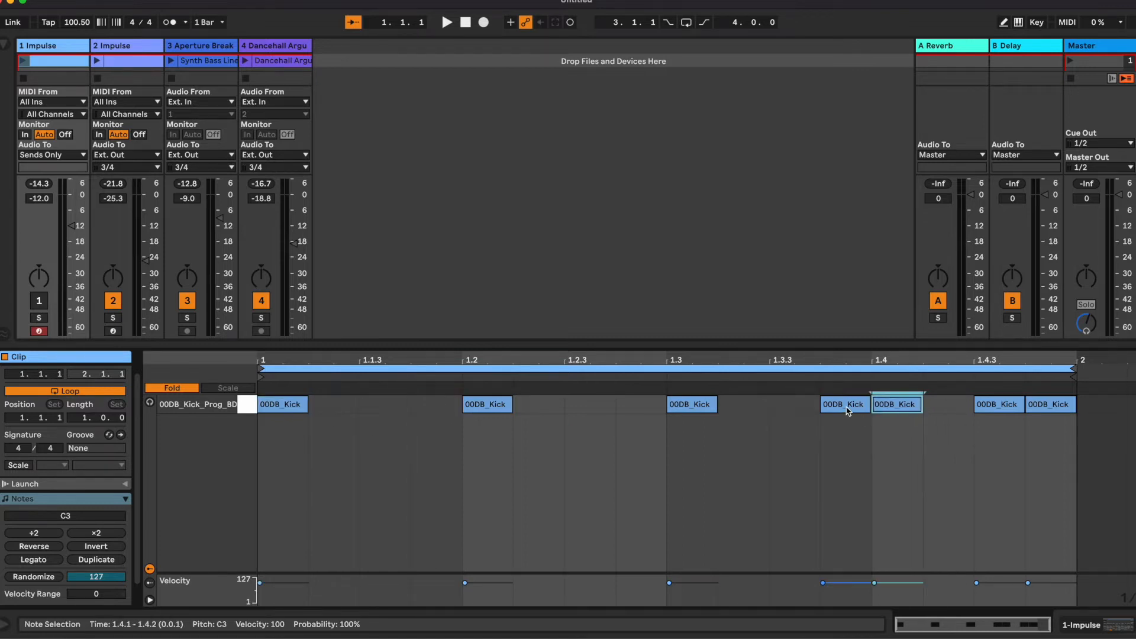
key("Delete")
left_click_drag(964, 401, 1072, 405)
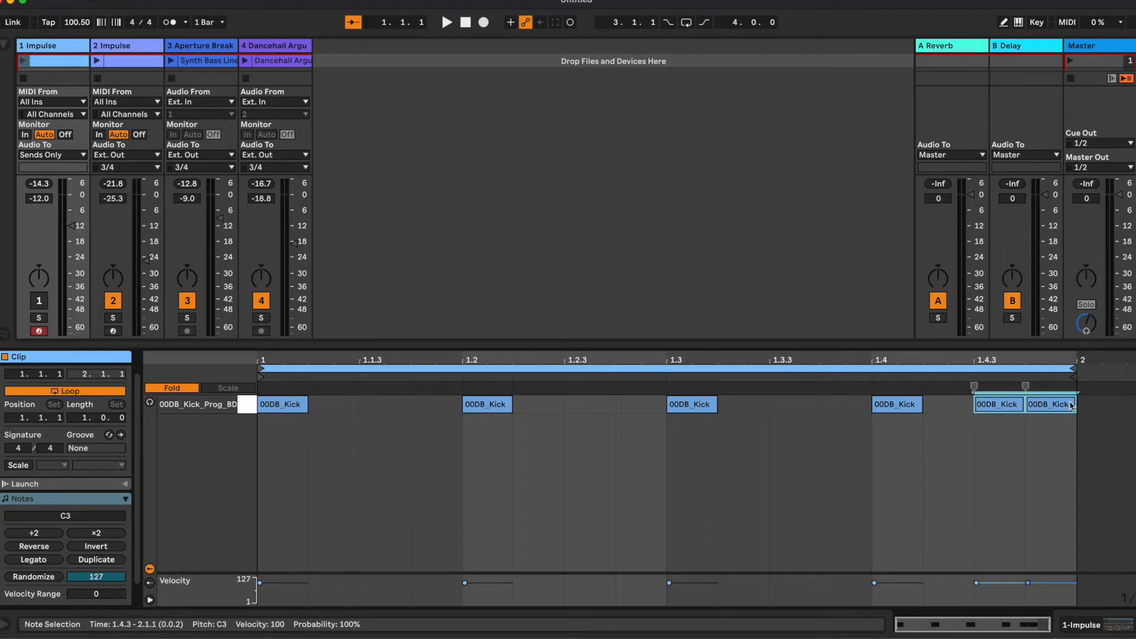
key("Delete")
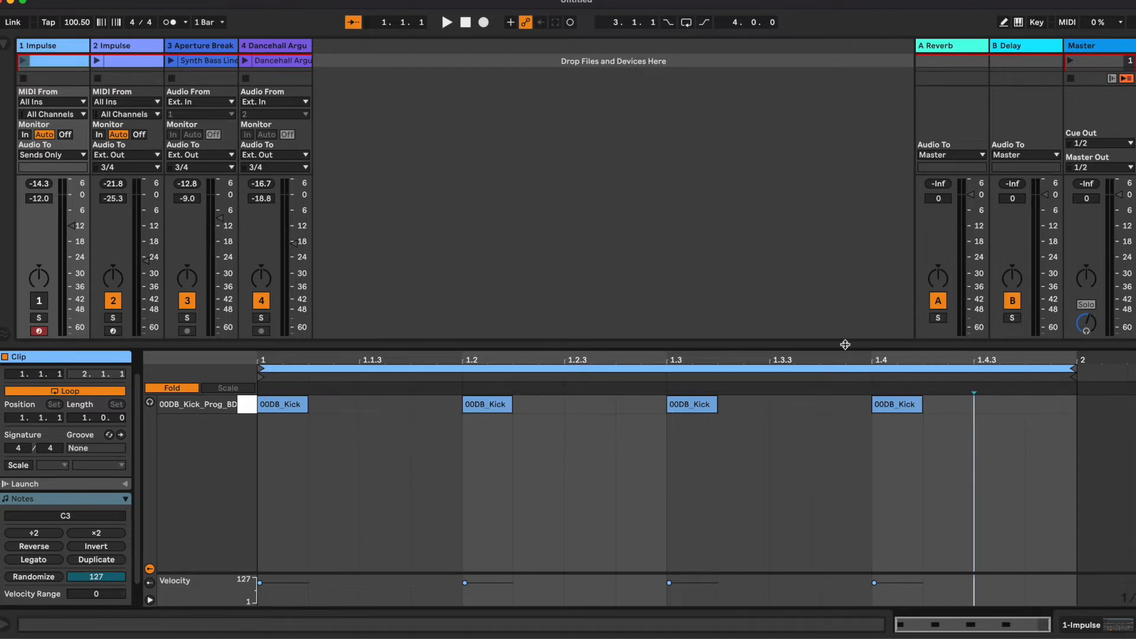
Launch the kick clip on the 1 Impulse track and show the device on the 2 Impulse track
double_click(58, 49)
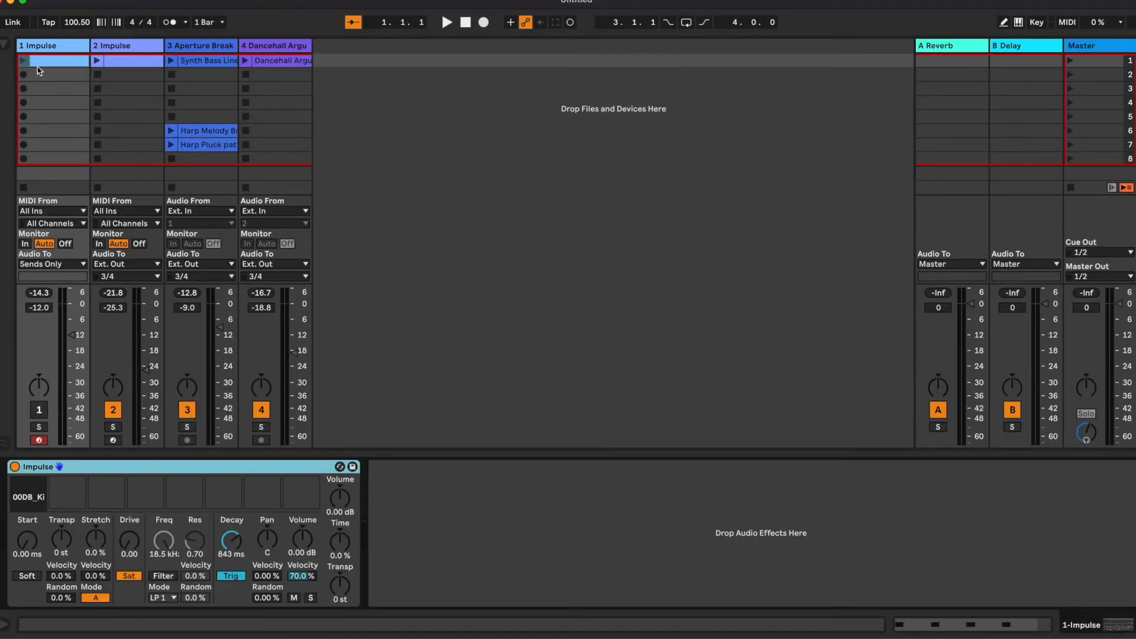
left_click(23, 61)
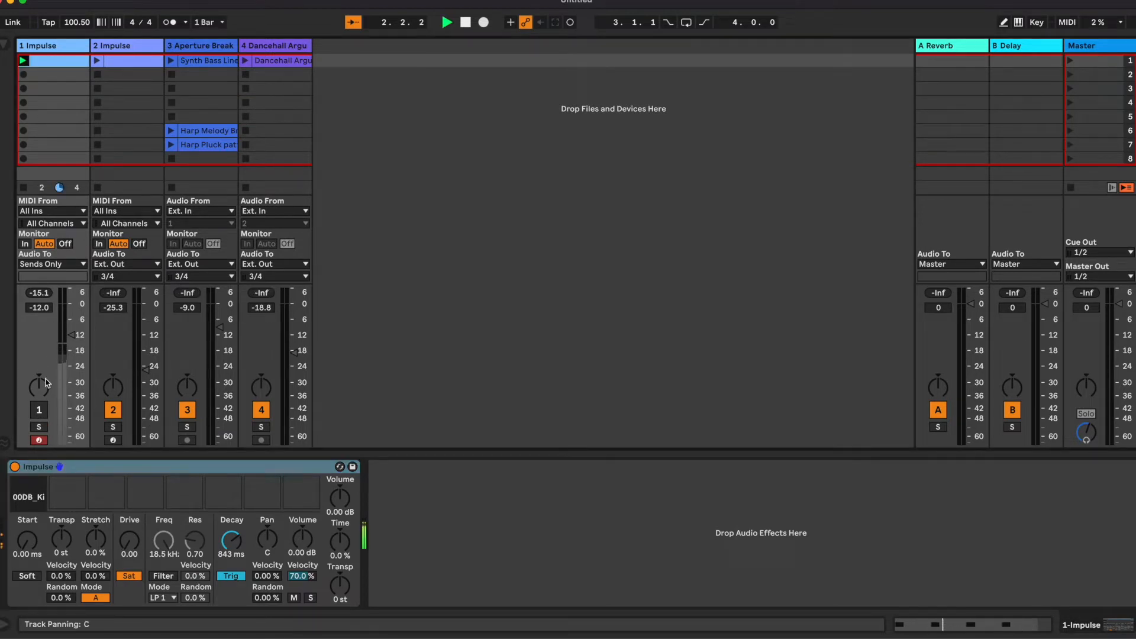
left_click(116, 46)
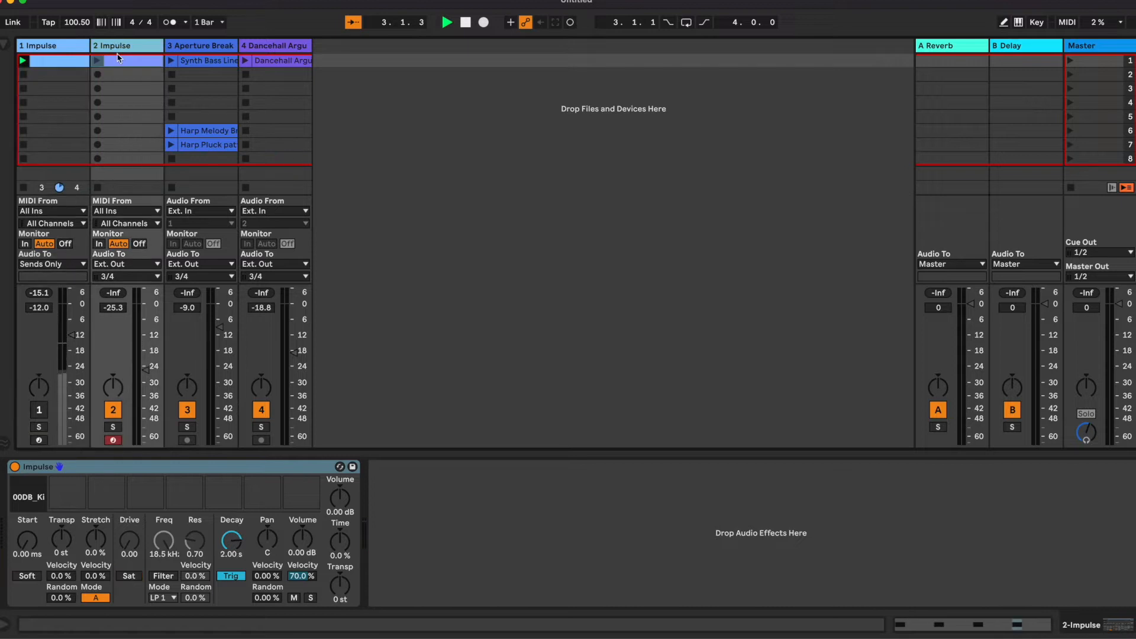
Launch the Synth Bass Line clip on track 3 and compare its sound with the Gate bypassed and re-enabled
left_click(192, 48)
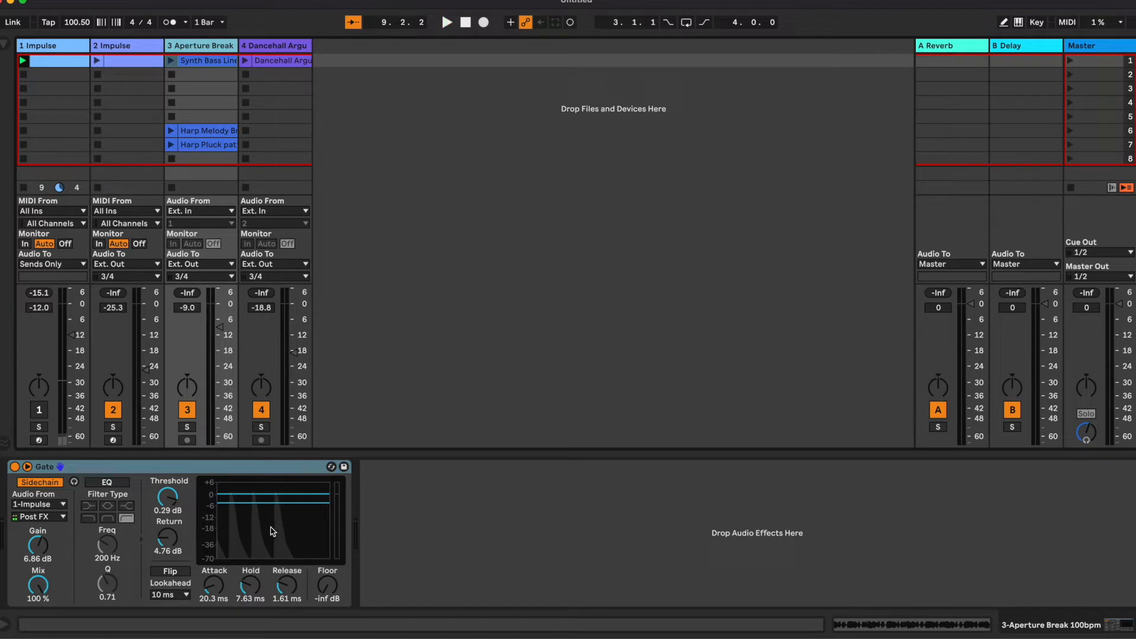
left_click(171, 61)
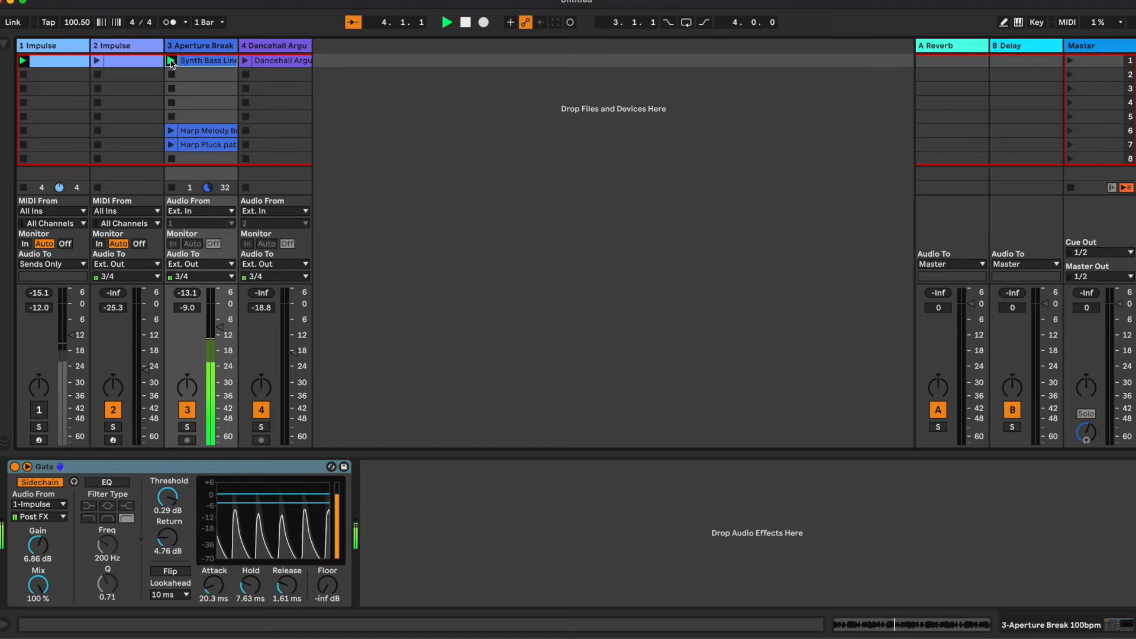
left_click(15, 467)
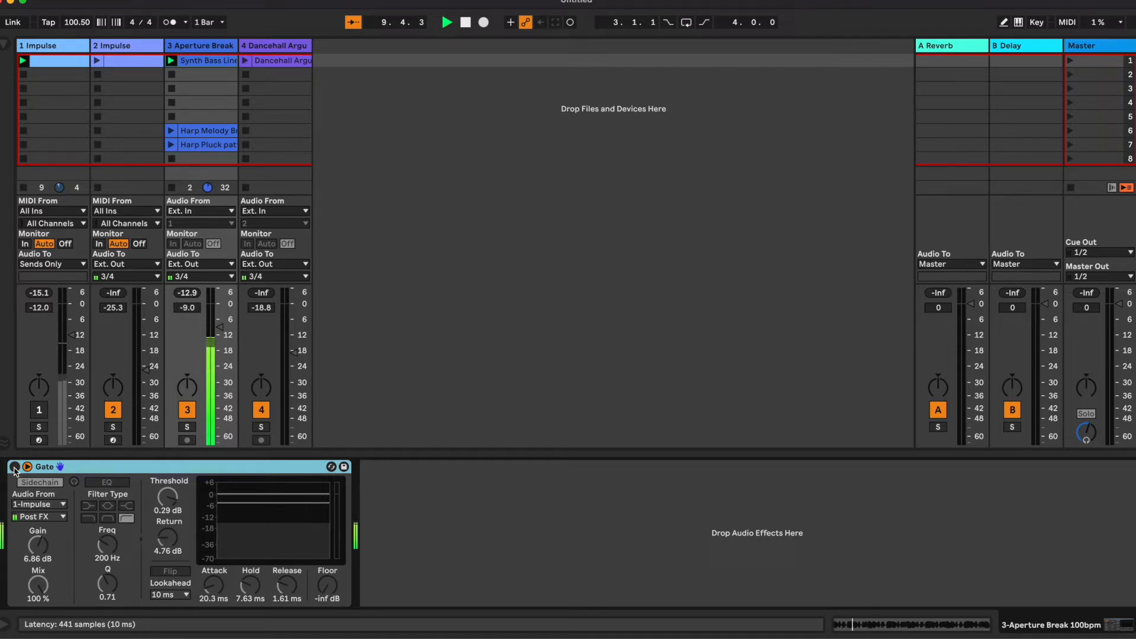
left_click(14, 467)
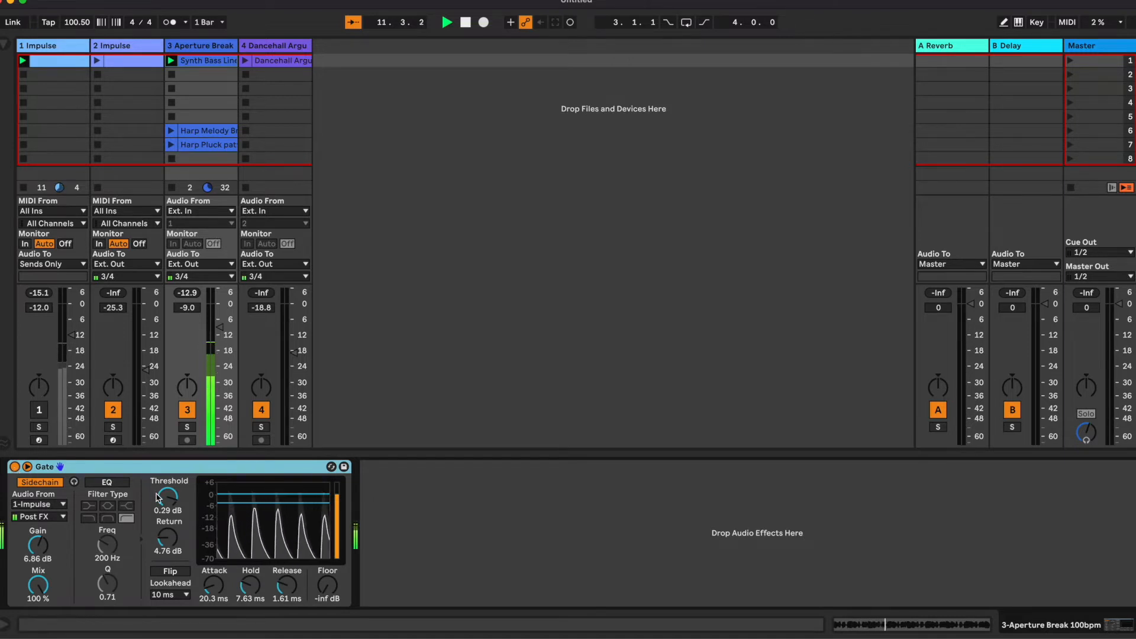
Try higher Gate thresholds of 5.37, 2.19 and 1.24 dB on track 3 together with a larger Return value
left_click_drag(169, 504, 169, 491)
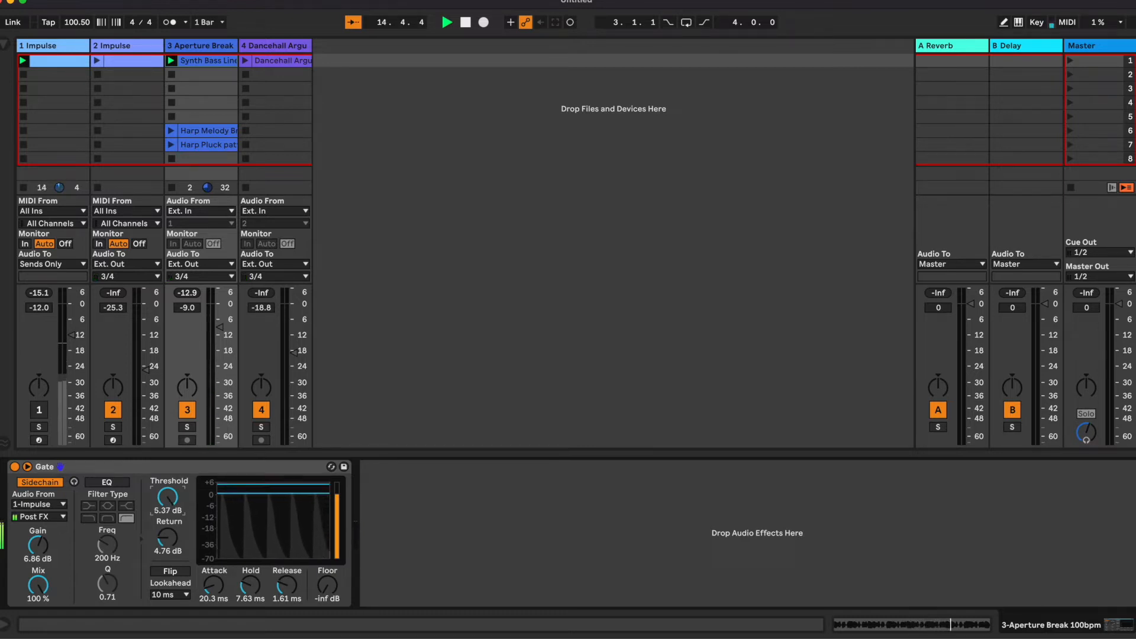
left_click_drag(168, 497, 168, 499)
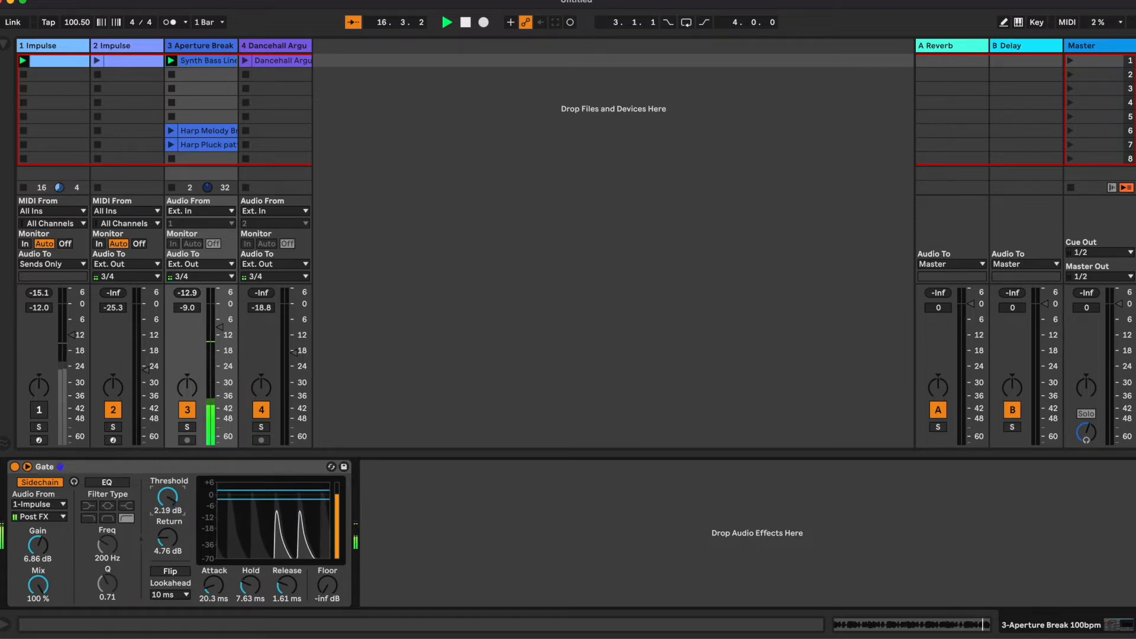
left_click_drag(167, 537, 166, 502)
left_click(166, 498)
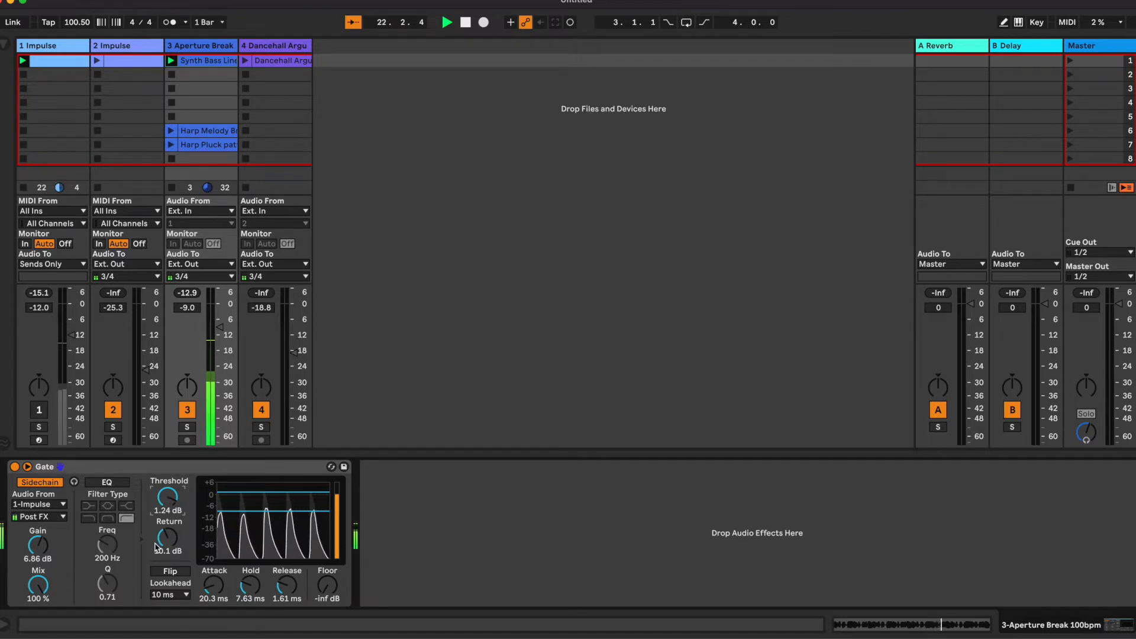
Set the Gate's Threshold to 0.29 dB, Return to 3.24 dB and Release to 11.5 ms on track 3
mouse_move(156, 543)
left_mouse_down()
mouse_move(156, 556)
mouse_move(169, 535)
left_mouse_up()
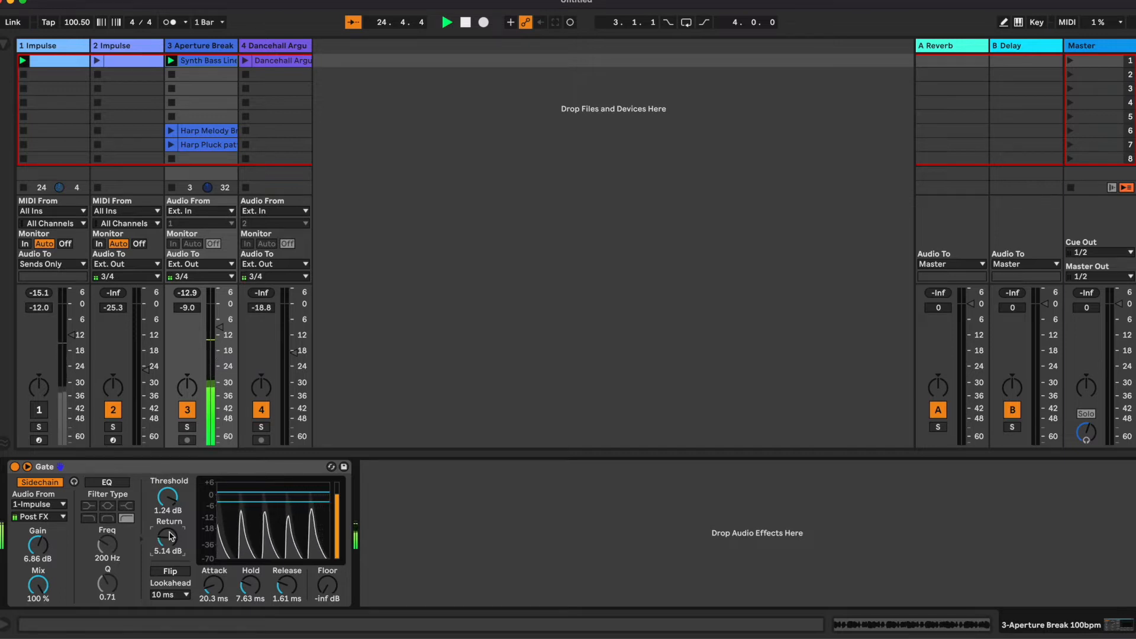
left_click(168, 497)
mouse_move(167, 497)
left_mouse_down()
mouse_move(167, 522)
mouse_move(168, 497)
left_mouse_up()
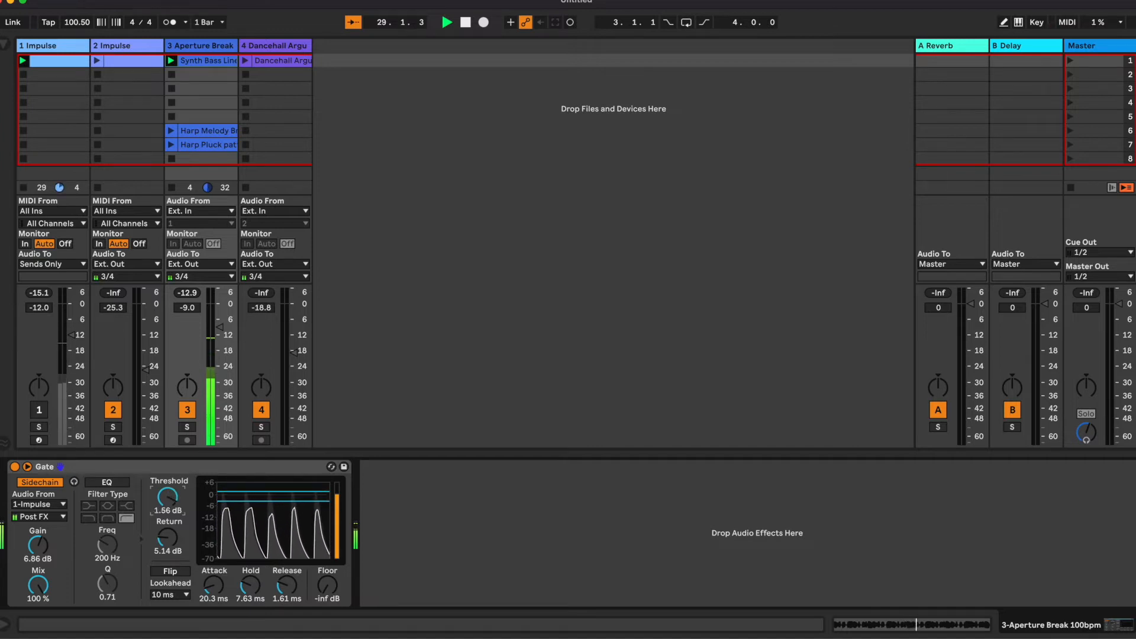
left_click_drag(163, 536, 163, 543)
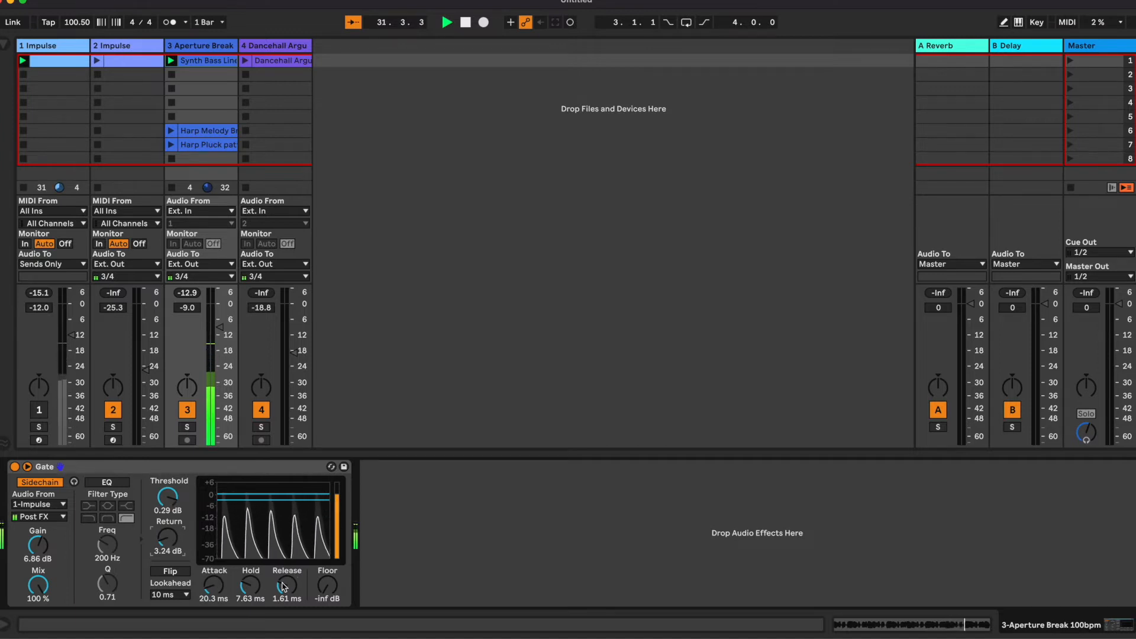
left_click_drag(287, 586, 287, 577)
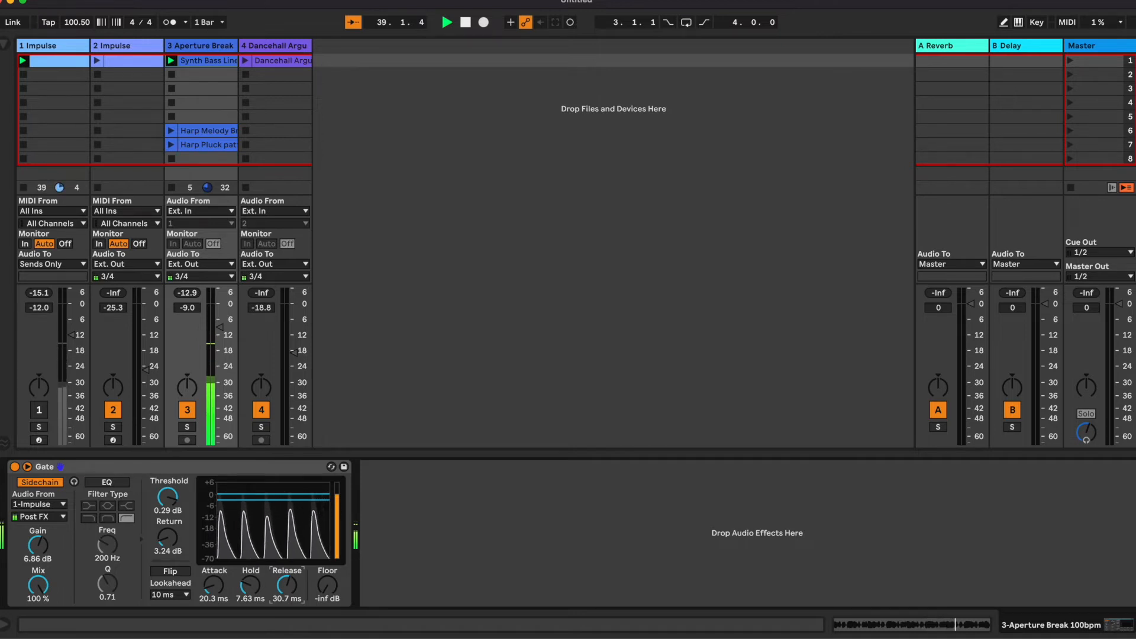
left_click_drag(287, 585, 287, 587)
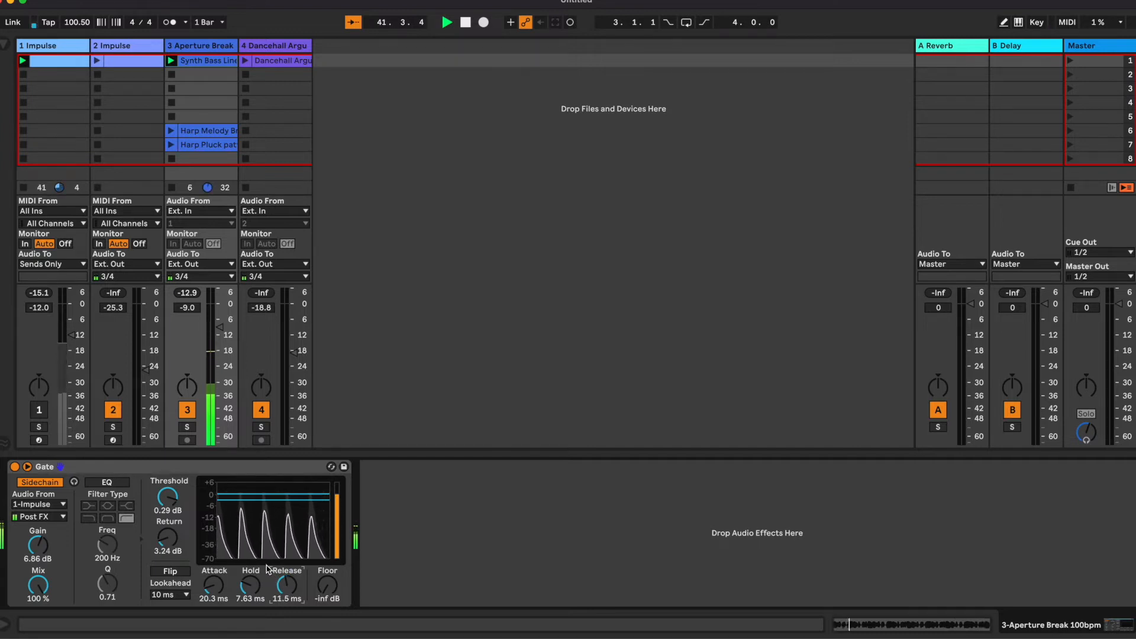
Syncopate the 1 Impulse kick clip by adding kicks at 1.2.3 and 1.4.4 and moving the 1.3 kick to 1.3.2
double_click(46, 61)
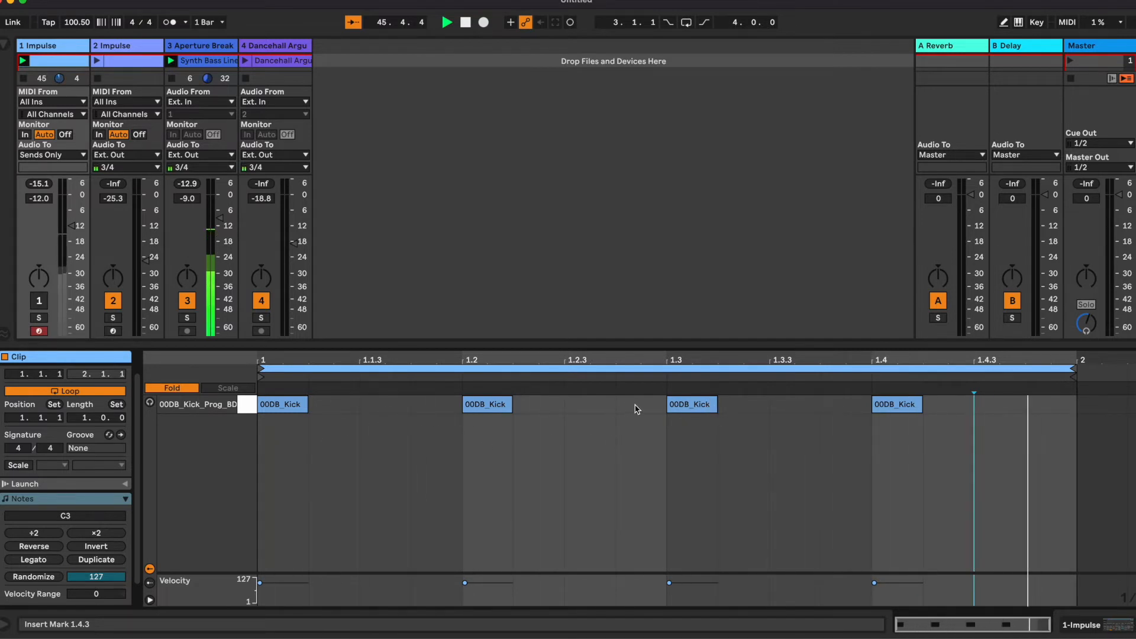
double_click(590, 406)
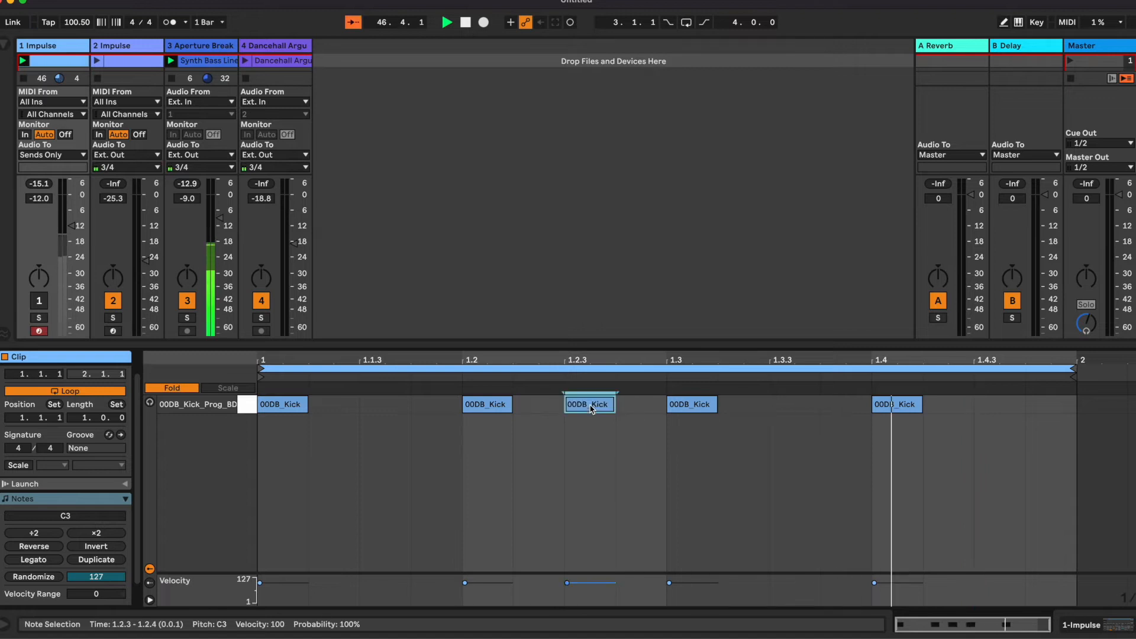
left_click_drag(699, 406, 750, 409)
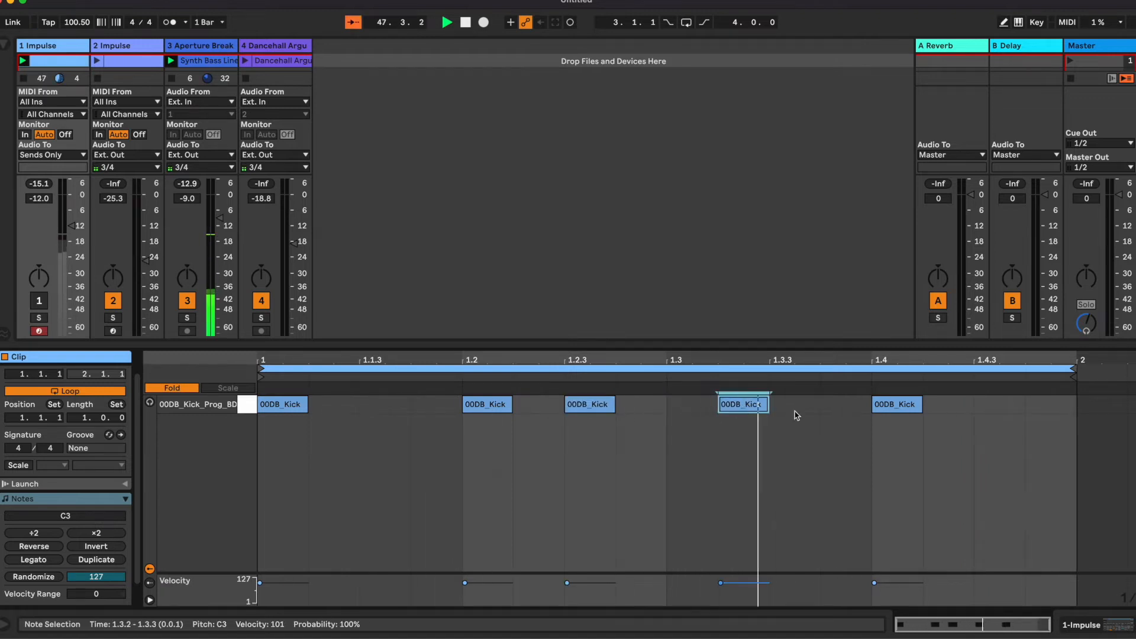
double_click(1047, 409)
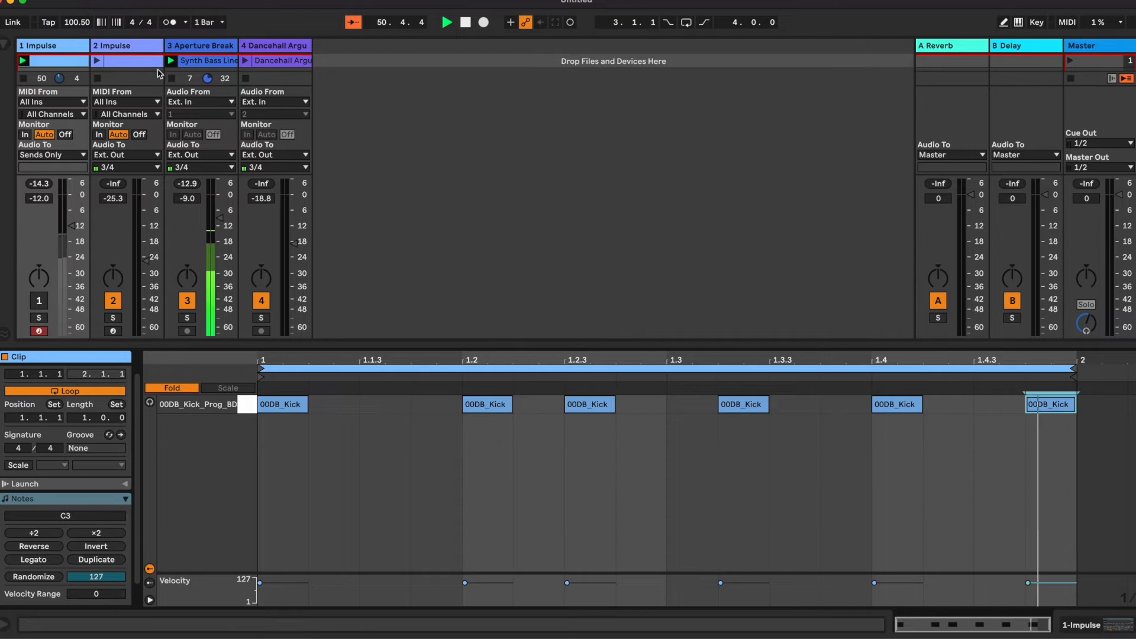
Set the Gate on the Aperture Break track to a Threshold of -2.57 dB and a Return of 4.76 dB
double_click(58, 46)
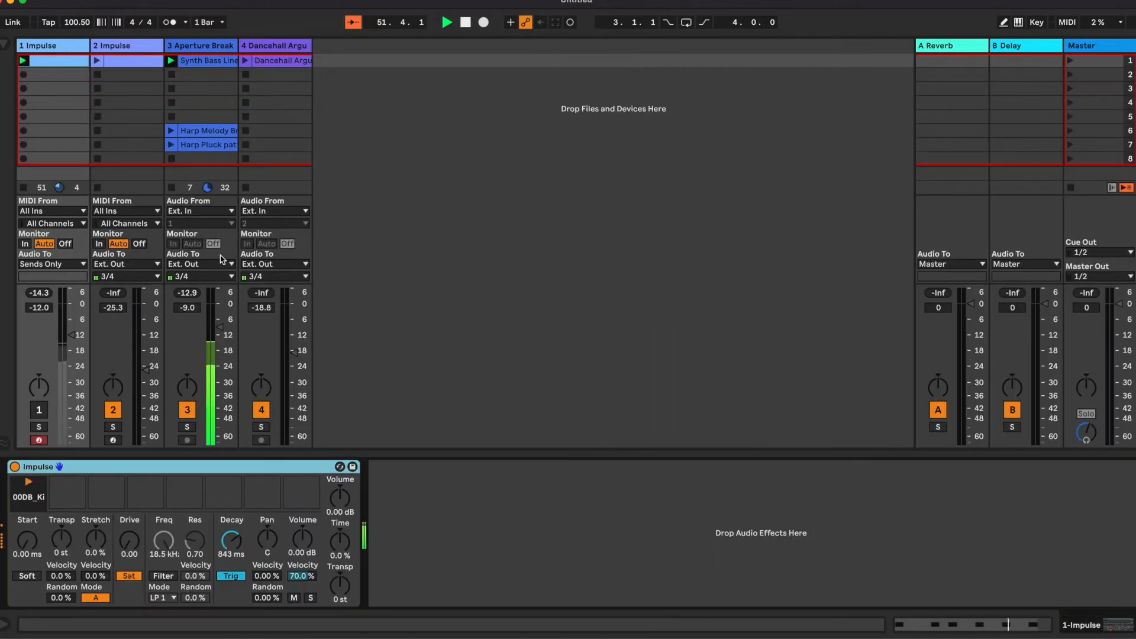
left_click(206, 47)
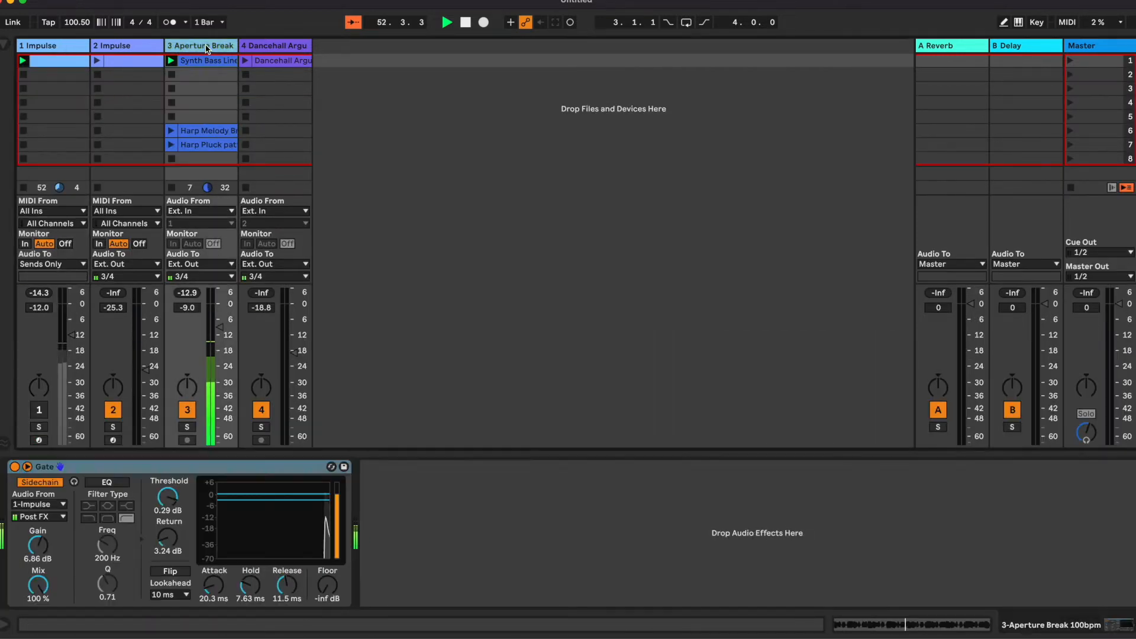
left_click_drag(168, 498, 168, 503)
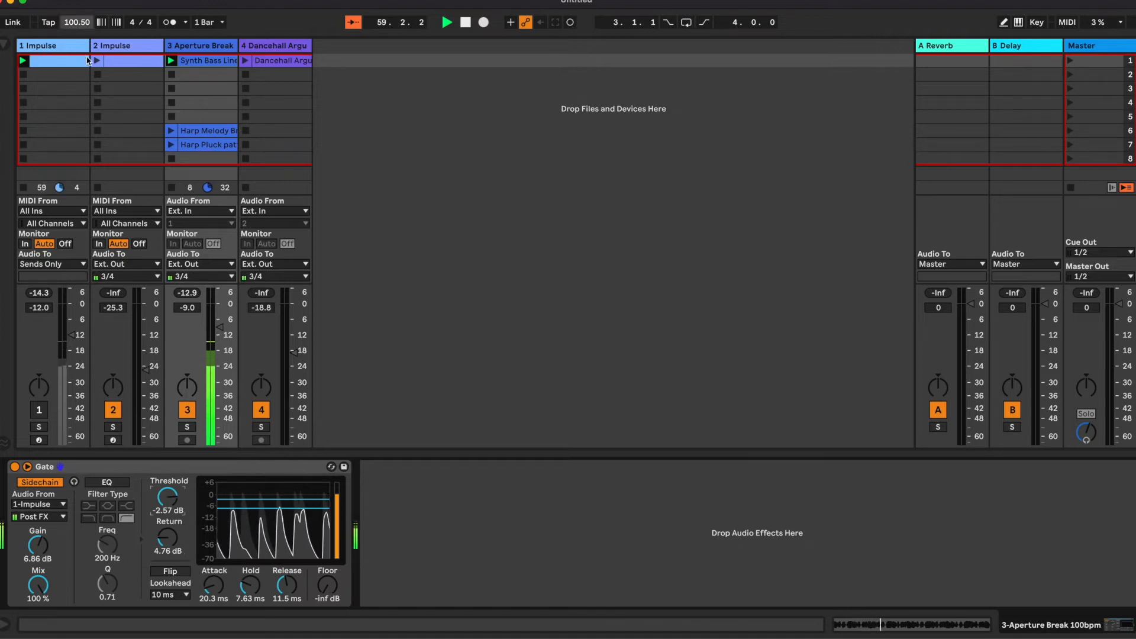
Launch the clips on 2 Impulse and 4 Dancehall Argus and set those tracks' volumes to -24.4 dB and -19.7 dB
left_click(117, 53)
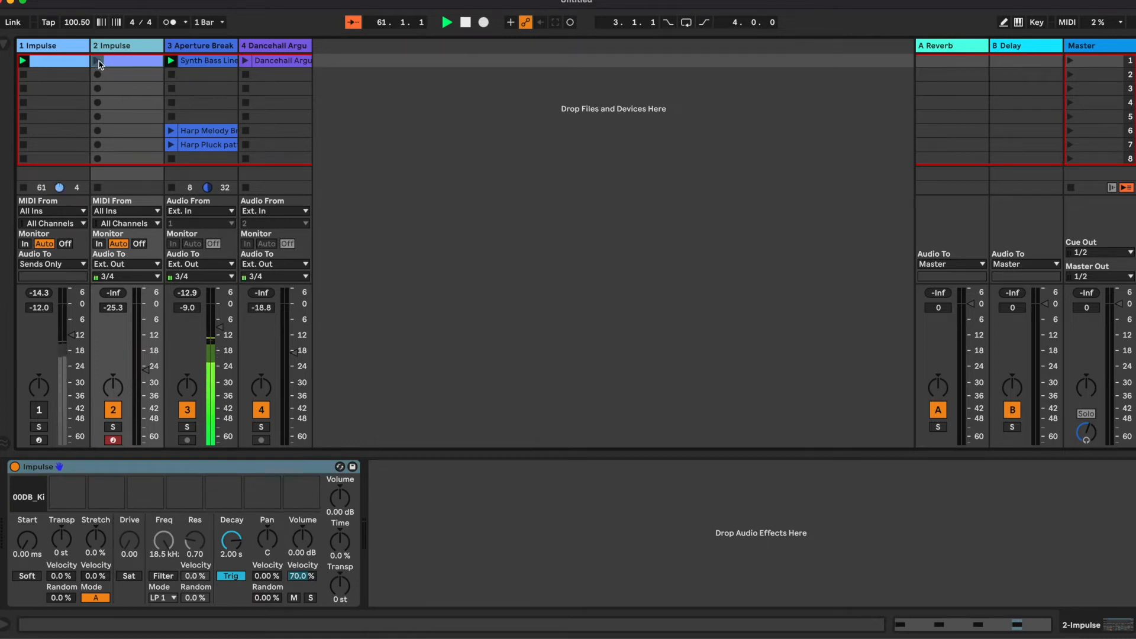
left_click(97, 62)
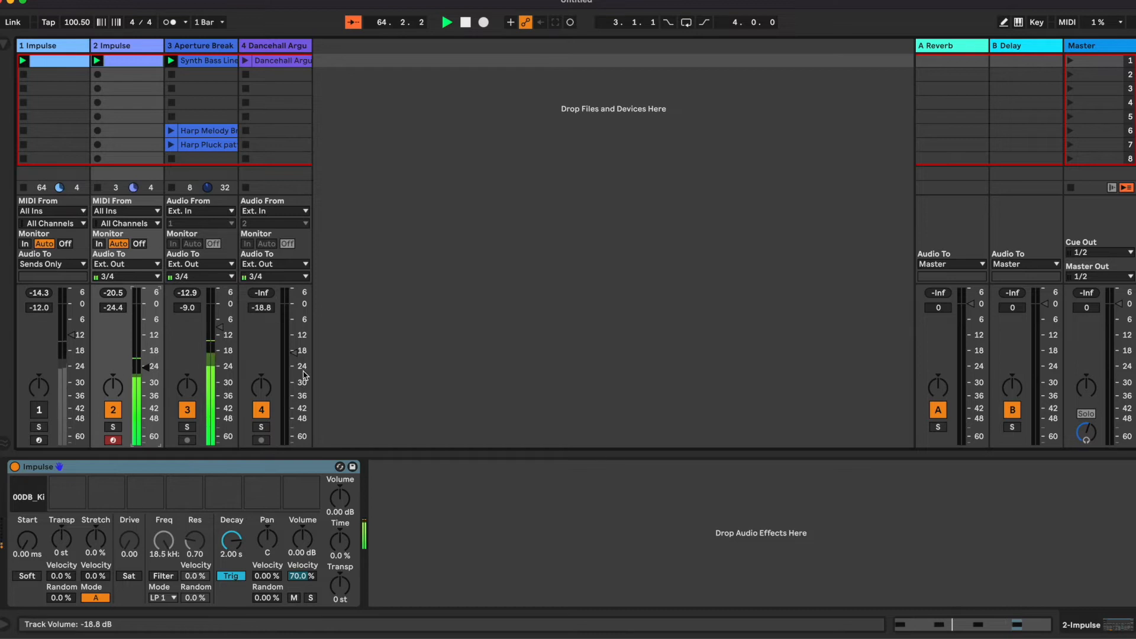
left_click(247, 62)
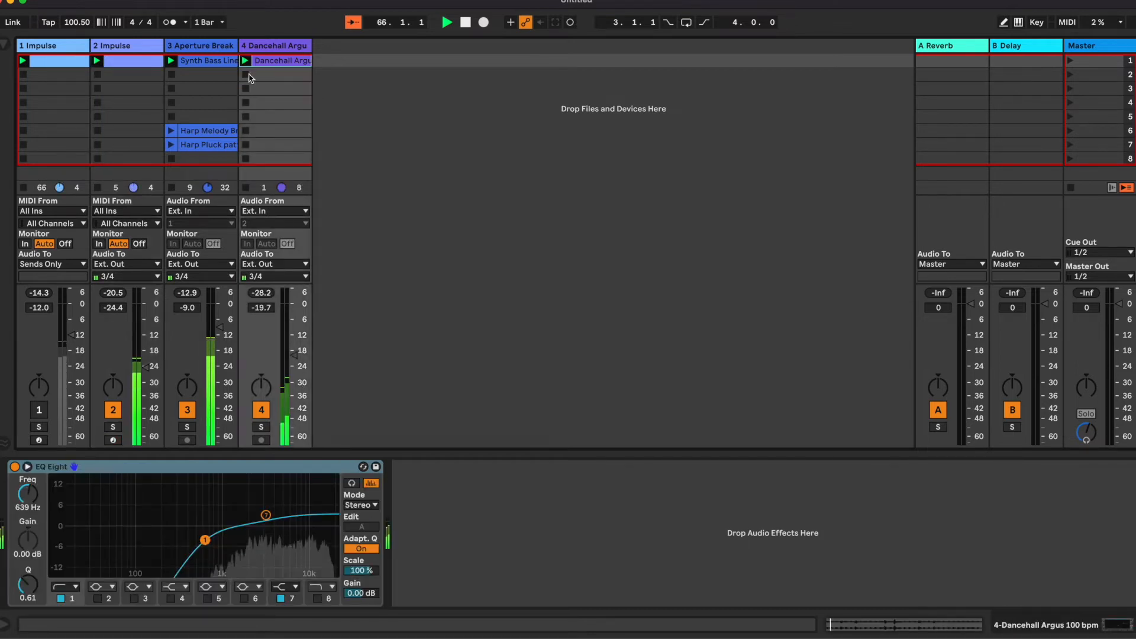
left_click_drag(294, 355, 294, 357)
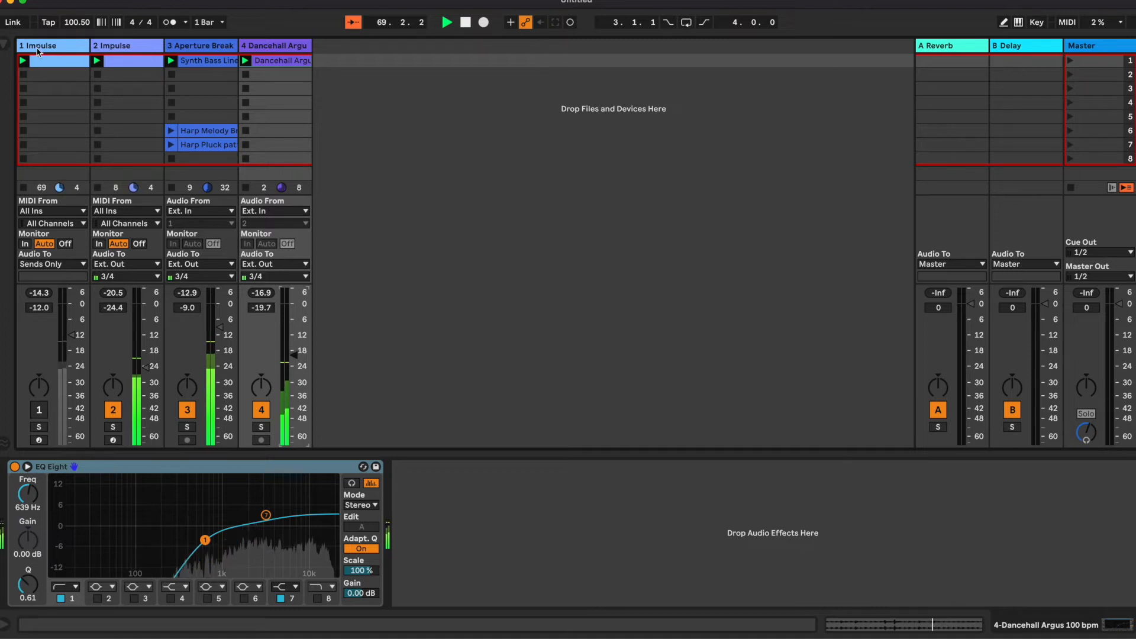
Rework the 1 Impulse kick clip so its kicks fall only on the offbeats 1.1.3, 1.2.3, 1.3.3 and 1.4.3
double_click(59, 61)
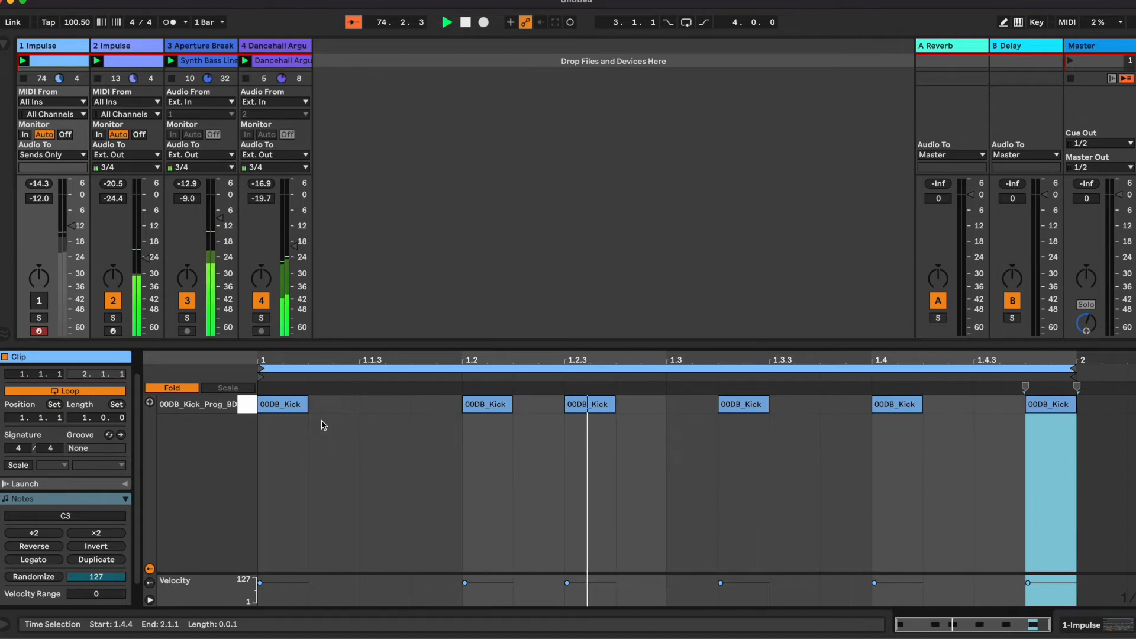
double_click(384, 404)
left_click(482, 407)
double_click(485, 407)
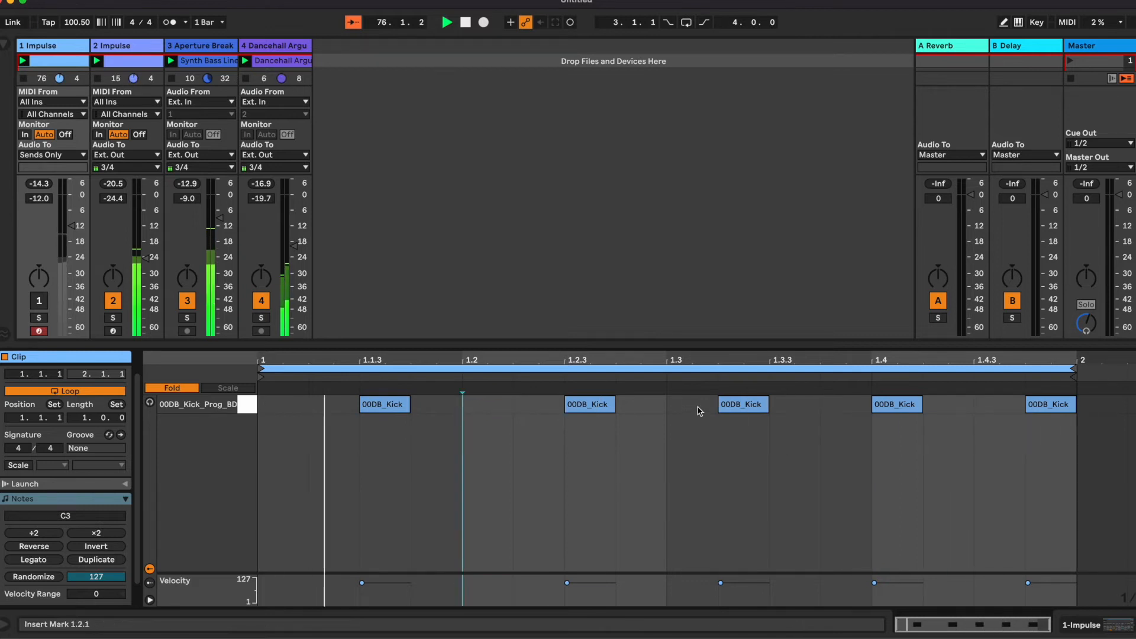
left_click_drag(748, 407, 799, 409)
left_click(899, 405)
double_click(905, 406)
left_click_drag(1039, 407, 987, 409)
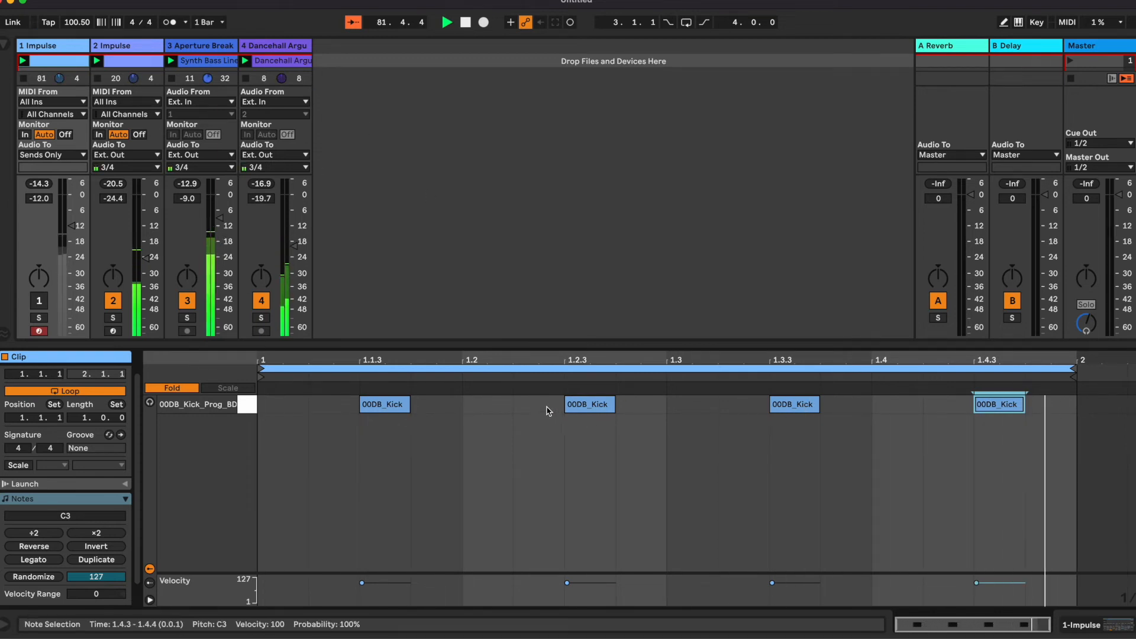
Set the Gate on the Aperture Break track to a Threshold of -11.5 dB, a Return of 14.7 dB and a Release of 14.7 ms
left_click_drag(550, 407, 655, 404)
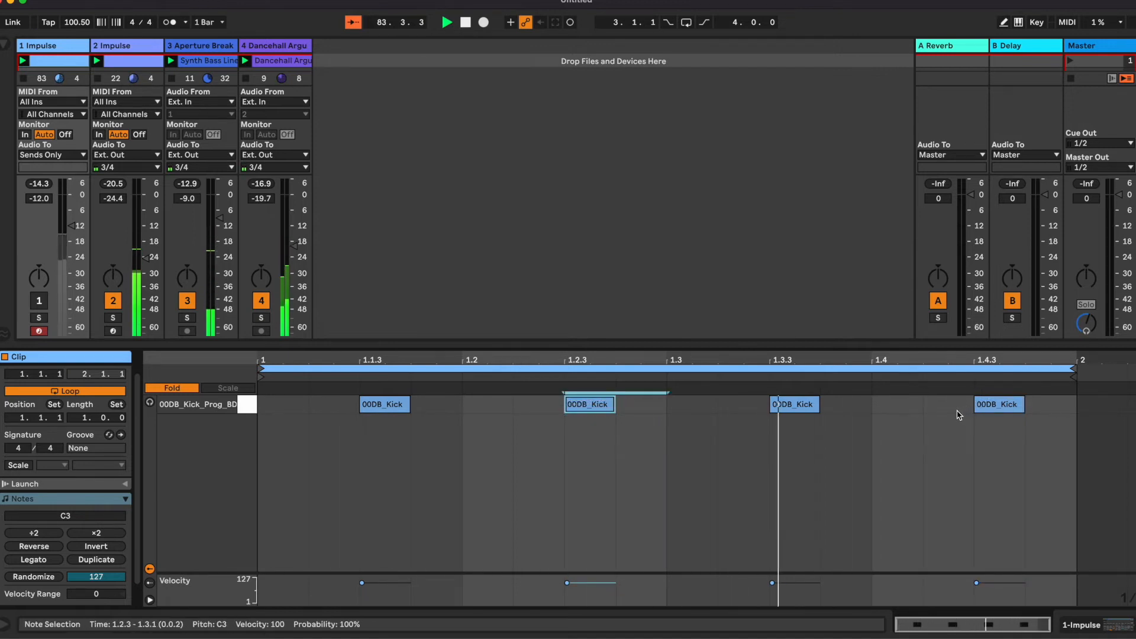
left_click_drag(510, 411, 786, 389)
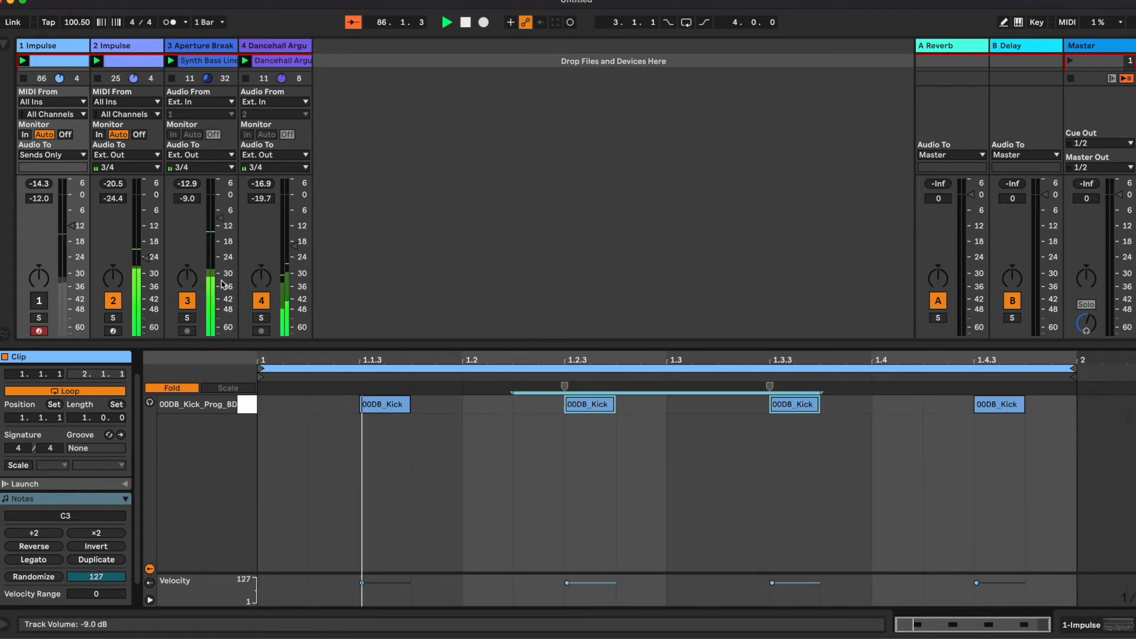
double_click(207, 47)
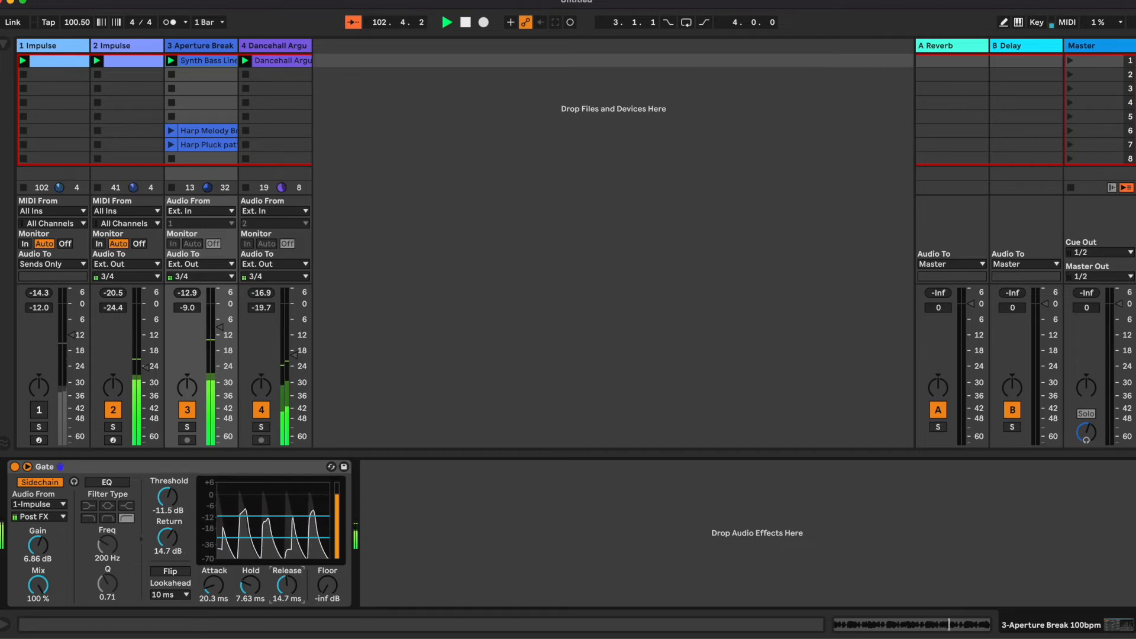
Add extra kicks at 1.3.2 and 1.2.4 to the 1 Impulse kick clip
left_click(47, 47)
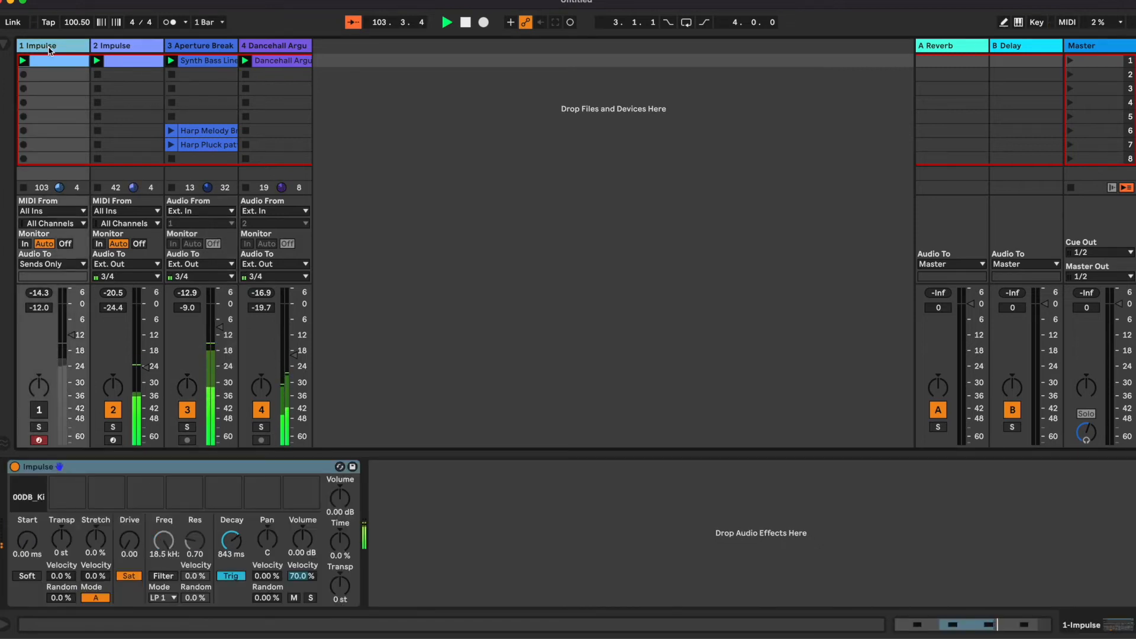
double_click(64, 62)
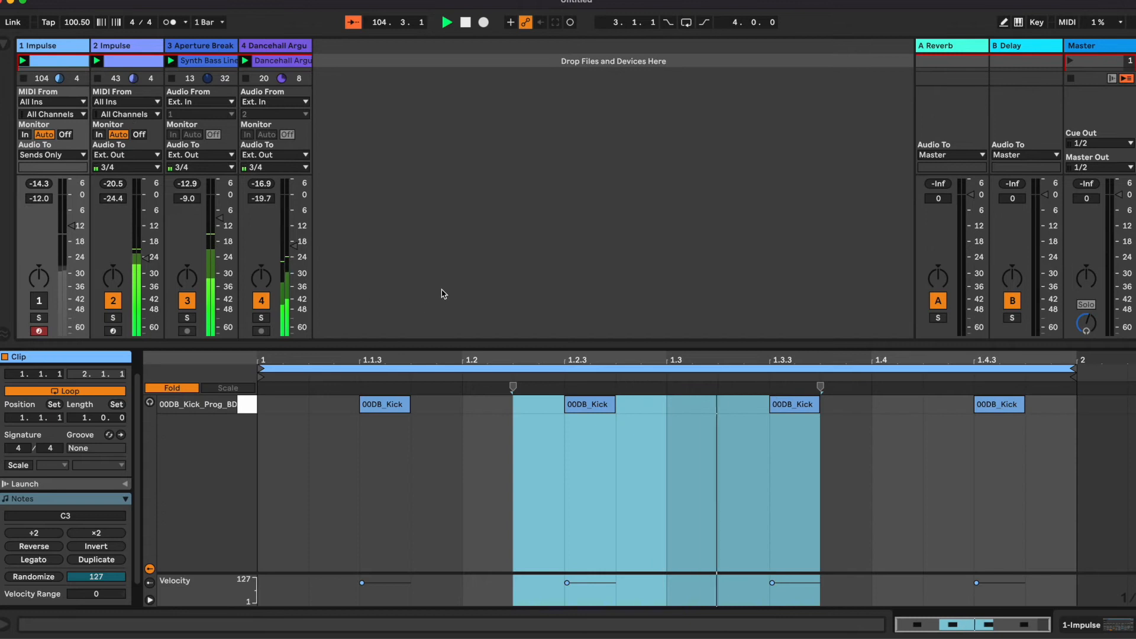
left_click(463, 447)
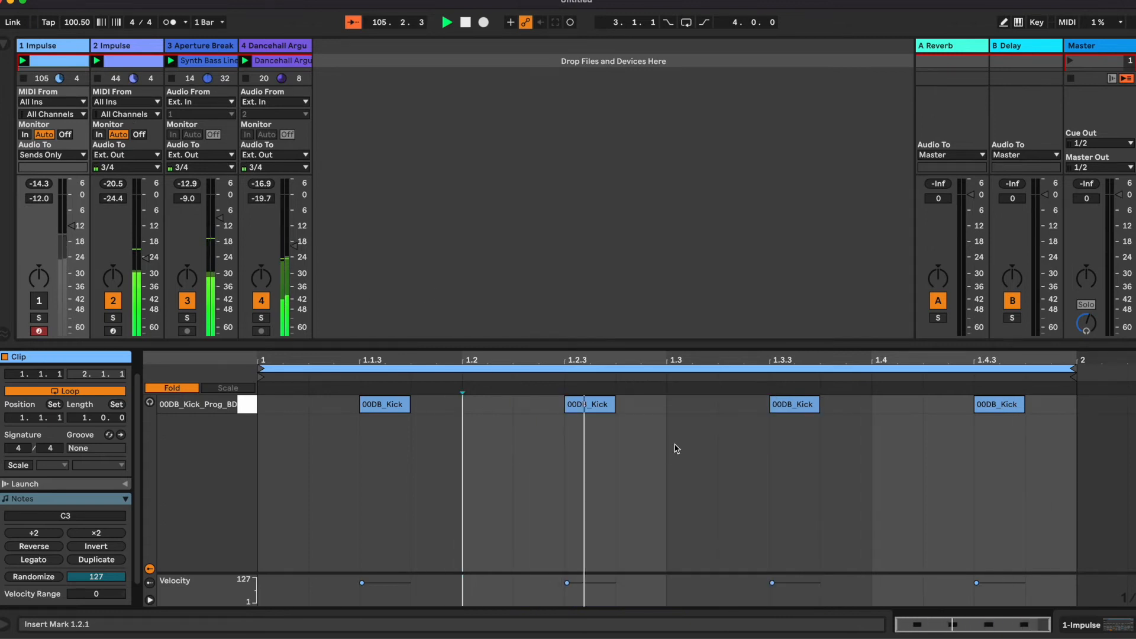
left_click(743, 411)
double_click(743, 408)
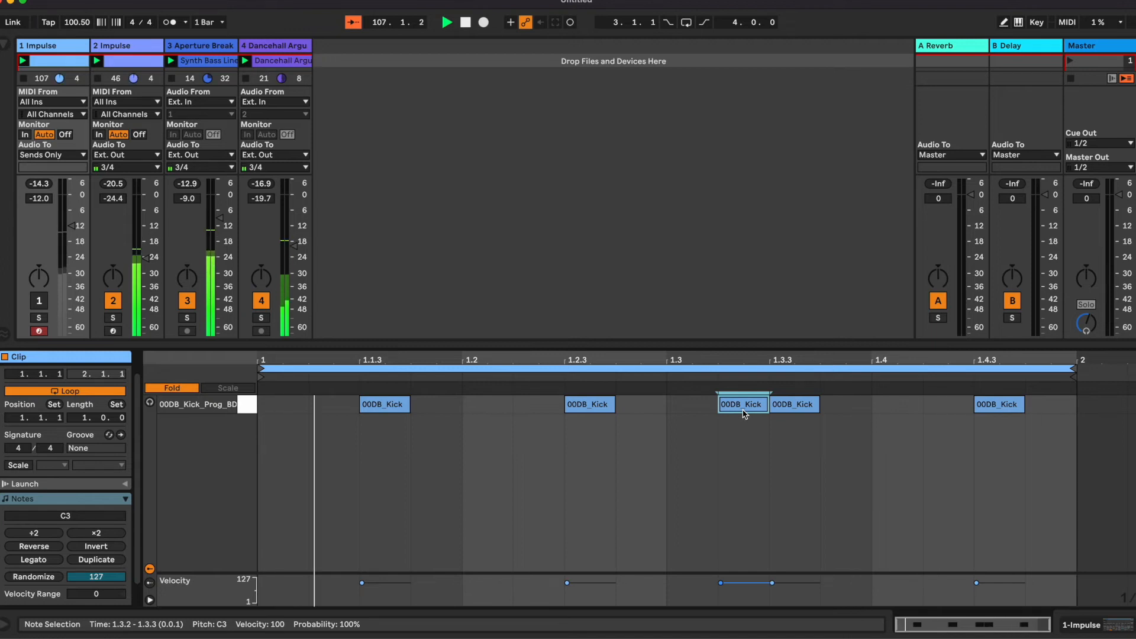
double_click(635, 407)
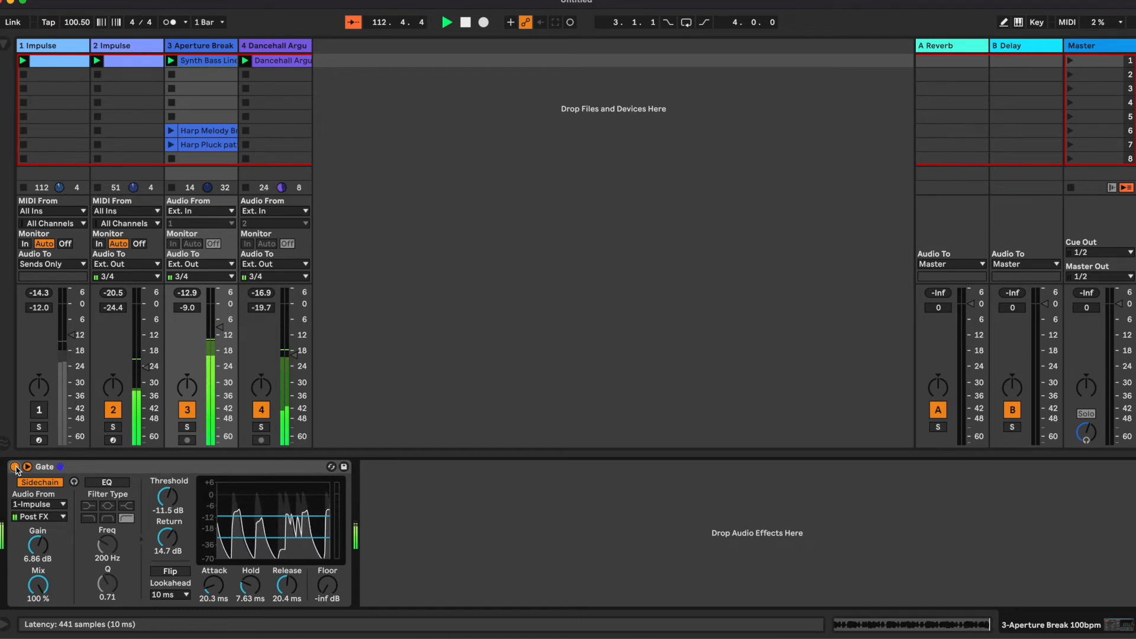
Bypass and re-enable the Gate on Aperture Break to compare the bass, and try a Threshold of -11.8 dB
left_click(15, 467)
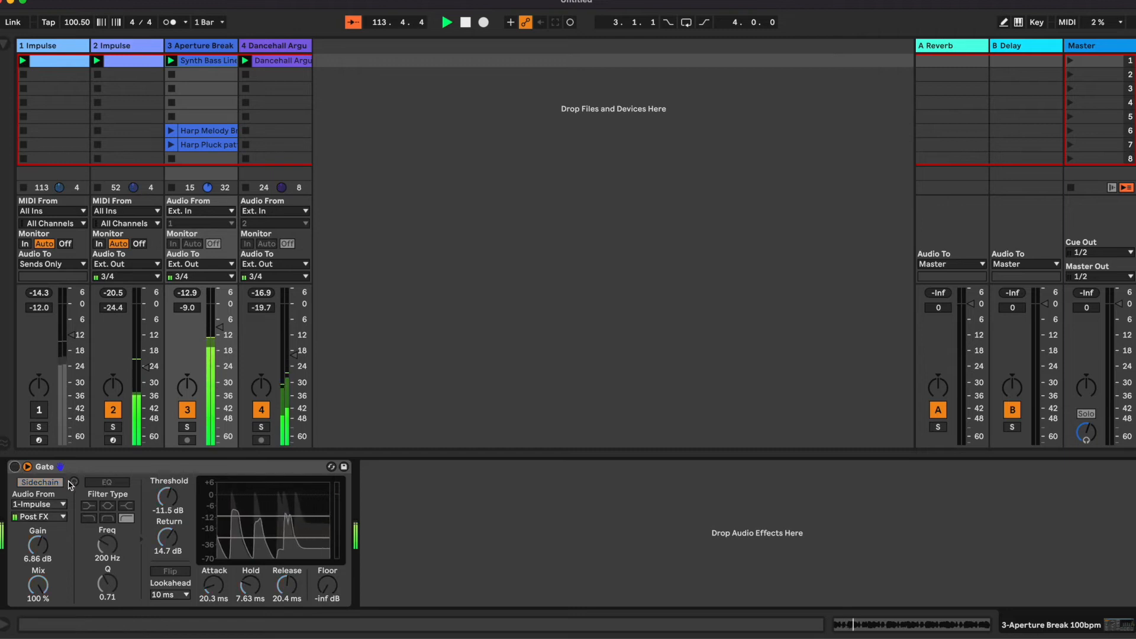
left_click(15, 468)
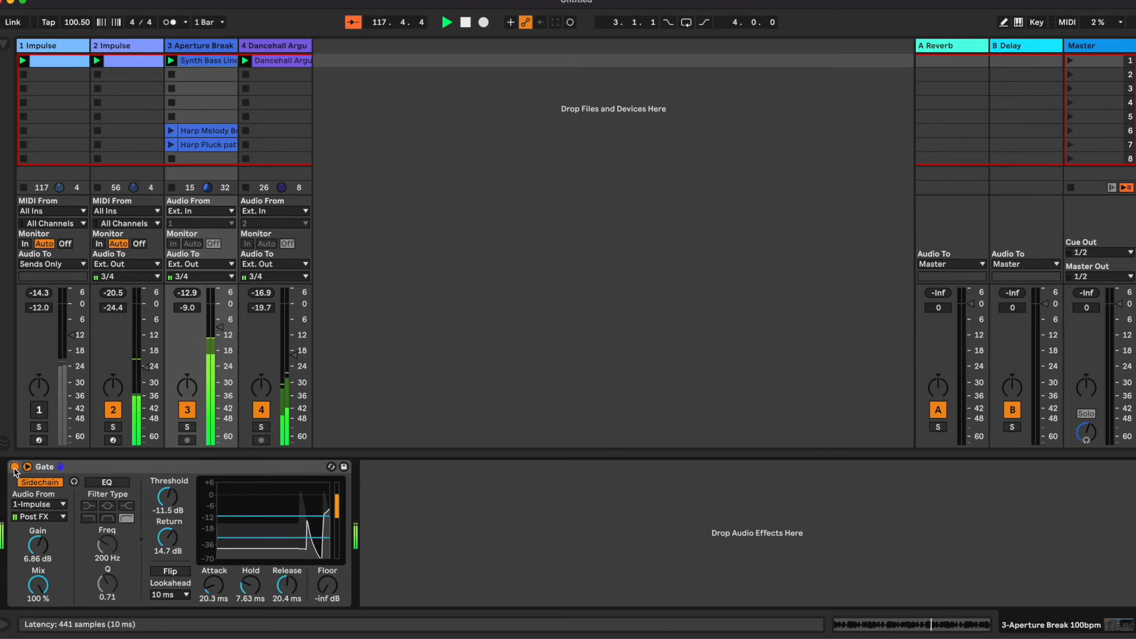
left_click(126, 475)
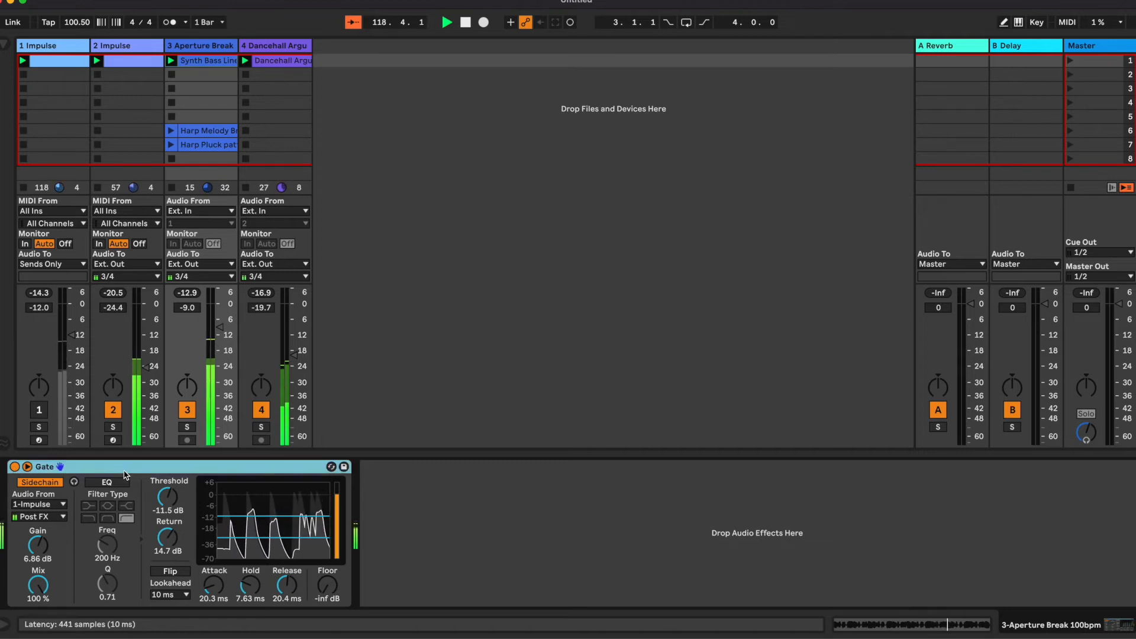
mouse_move(169, 502)
left_mouse_down()
mouse_move(169, 486)
mouse_move(169, 510)
left_mouse_up()
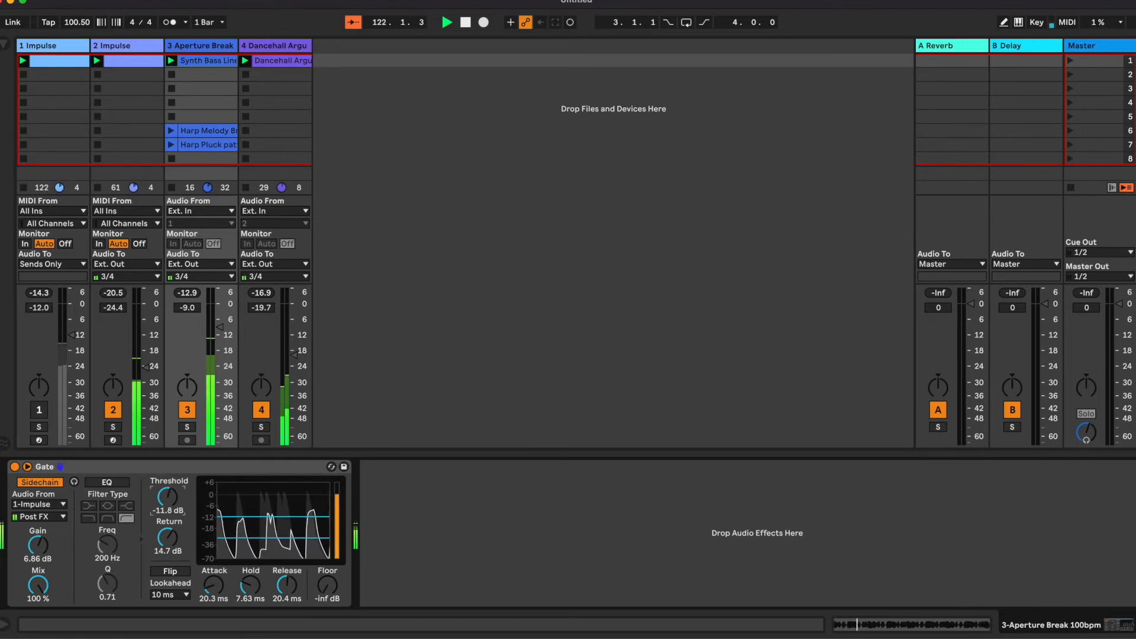
Shorten the Dancehall Argus clip's loop to its first two beats, from 1.1.1 to 1.3.1
left_click(290, 72)
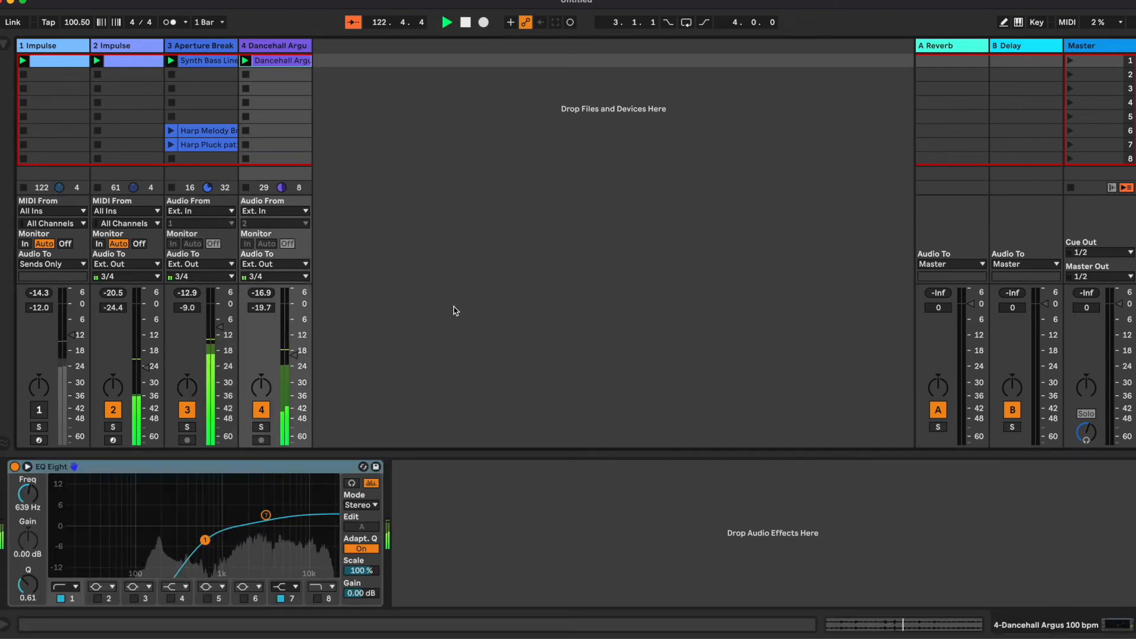
key("shift+Tab")
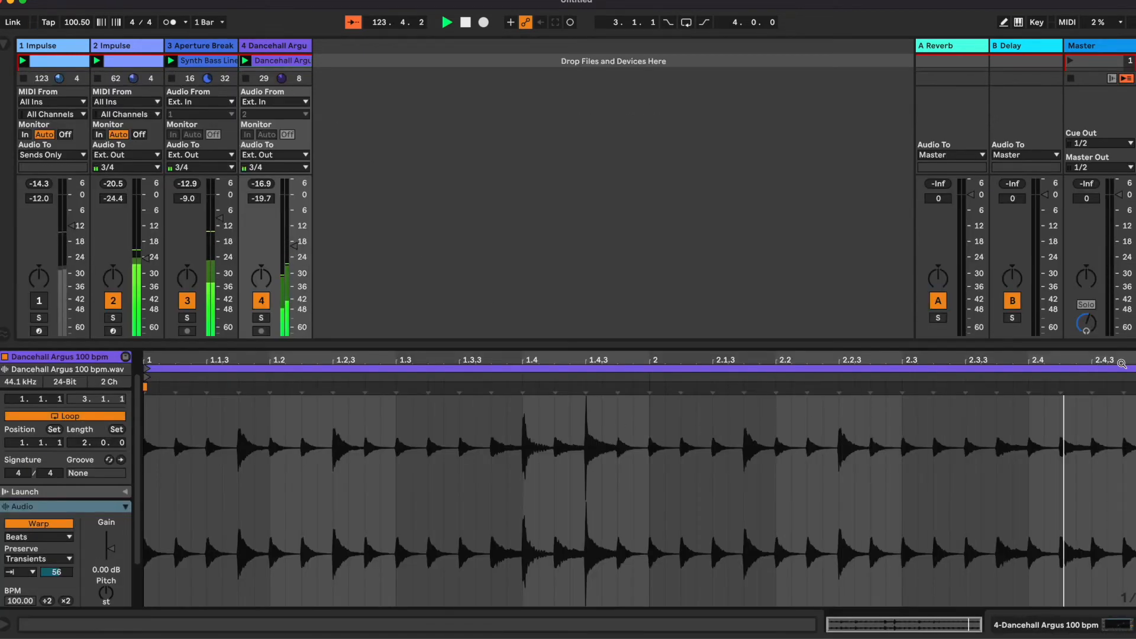
left_click_drag(1053, 376, 394, 382)
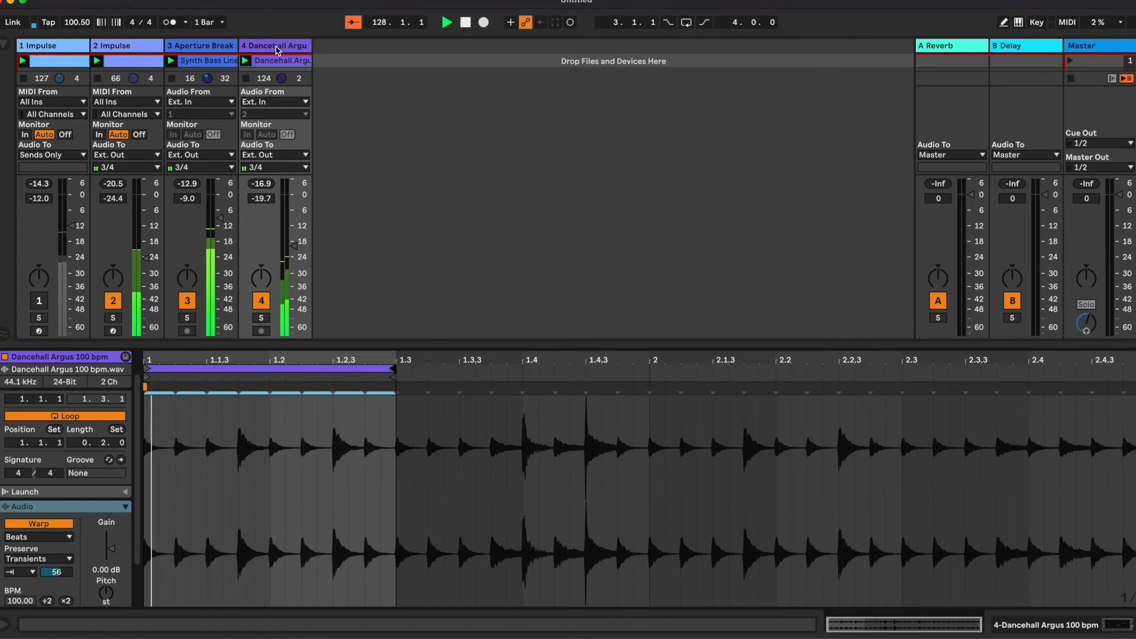
Raise the Gate's Threshold on the Aperture Break track to -0.03 dB
double_click(273, 46)
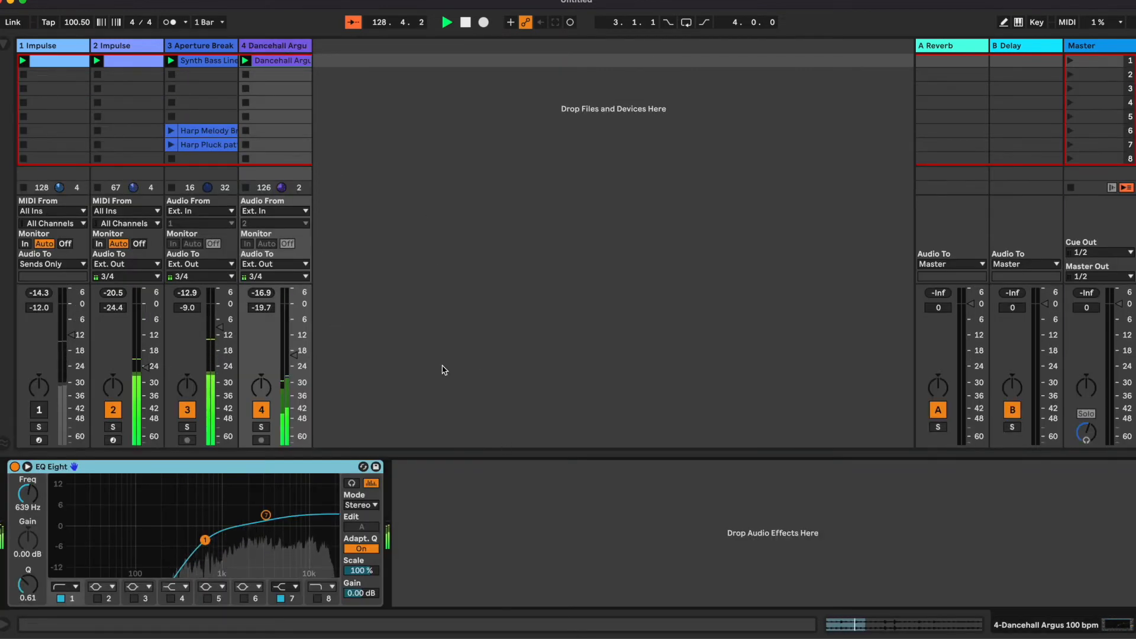
left_click(189, 46)
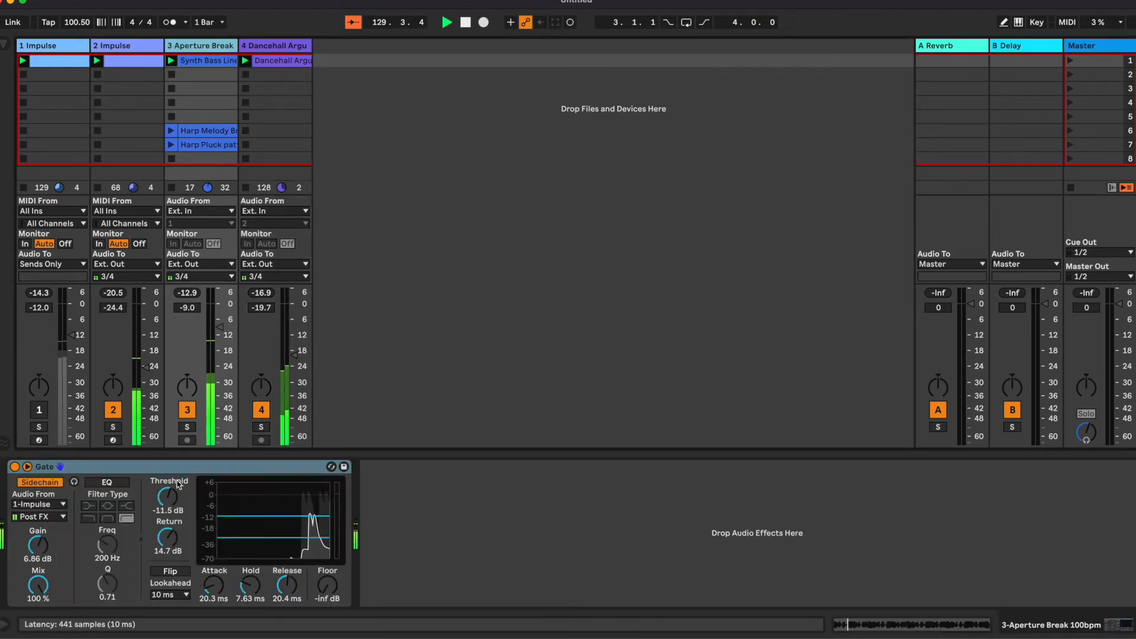
mouse_move(167, 497)
left_mouse_down()
mouse_move(167, 556)
mouse_move(168, 481)
left_mouse_up()
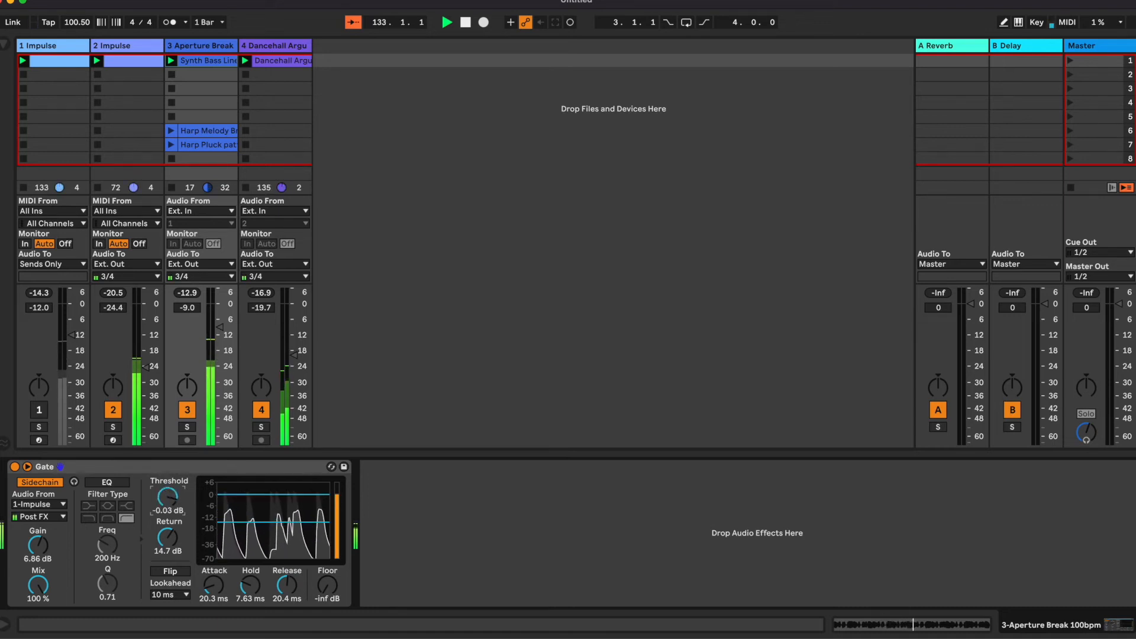
Loop only the 1.2.2 to 1.3.1 section of the 1 Impulse kick clip, around its 1.2.3 and 1.2.4 kicks
double_click(56, 61)
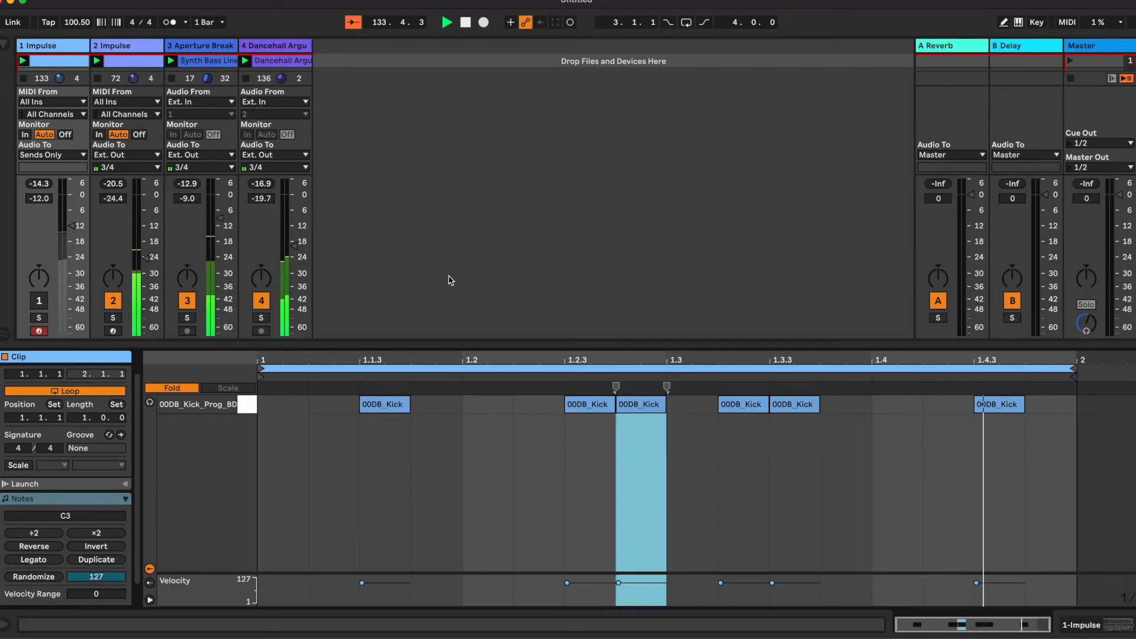
left_click(872, 523)
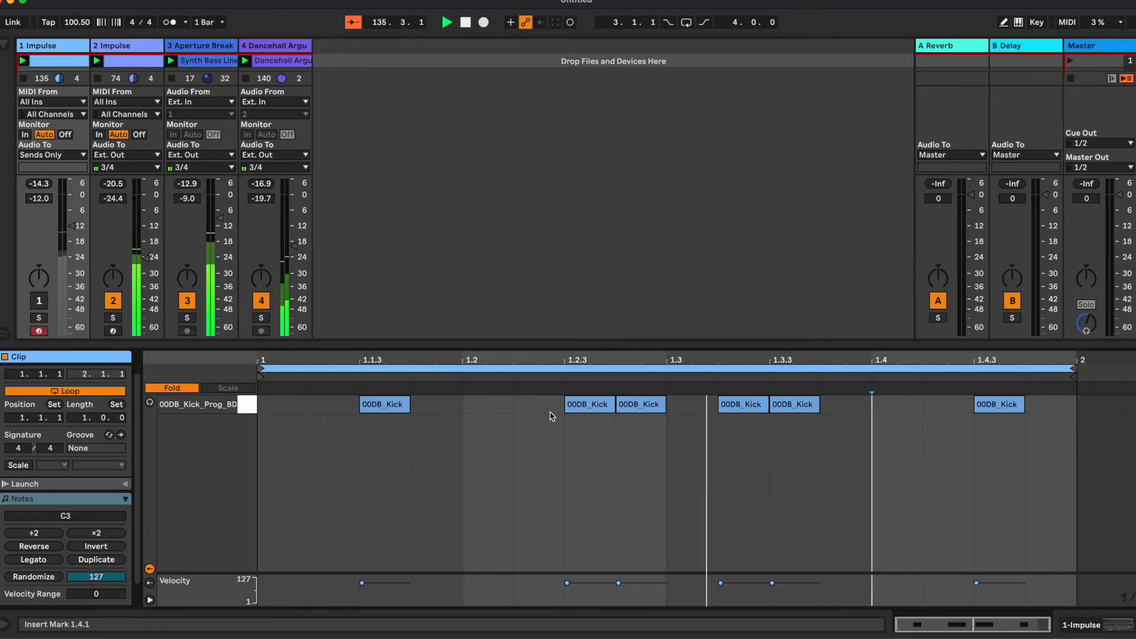
left_click_drag(501, 409, 680, 412)
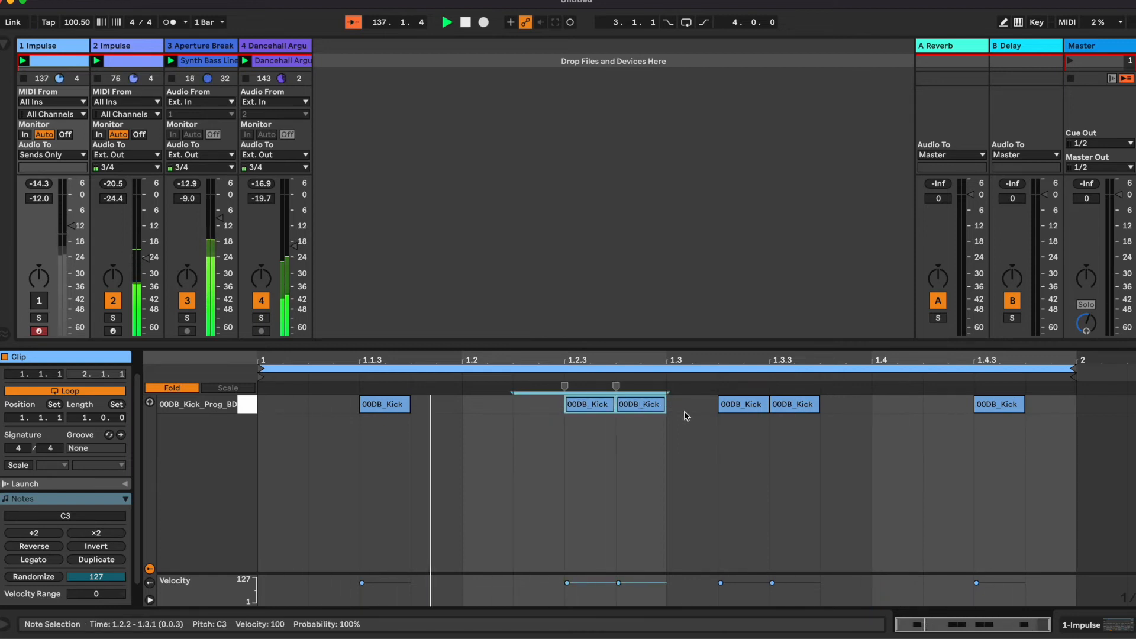
key("super+l")
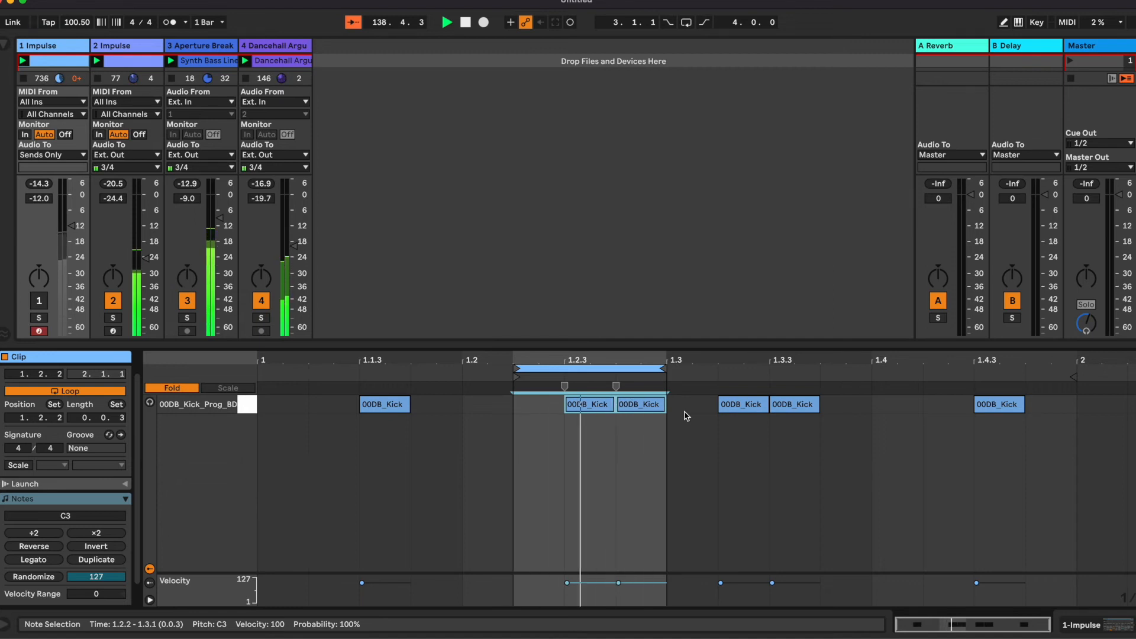
left_click(606, 434)
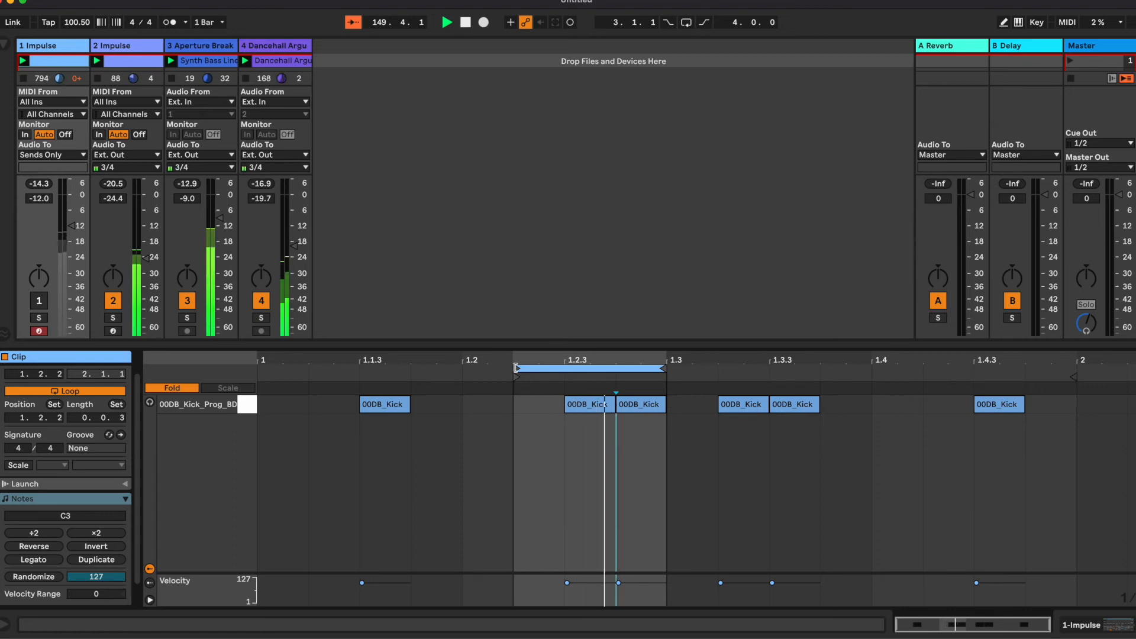
Try starting the kick clip's loop at 1.2.1, and move the start back to 1.2.2
left_click_drag(515, 368, 463, 368)
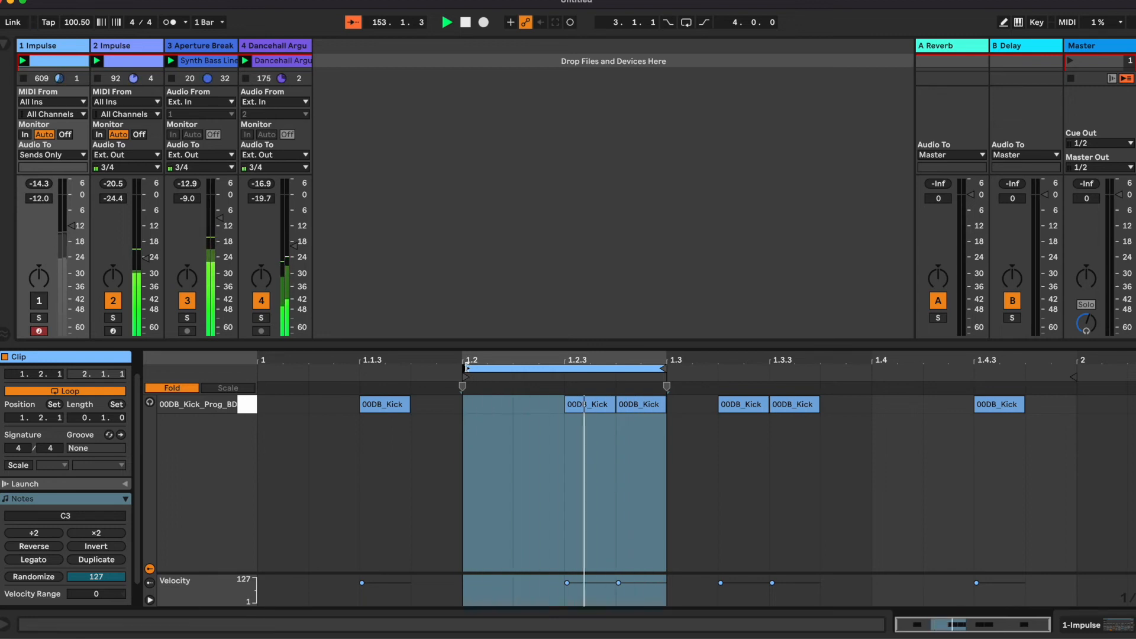
left_click_drag(466, 368, 492, 371)
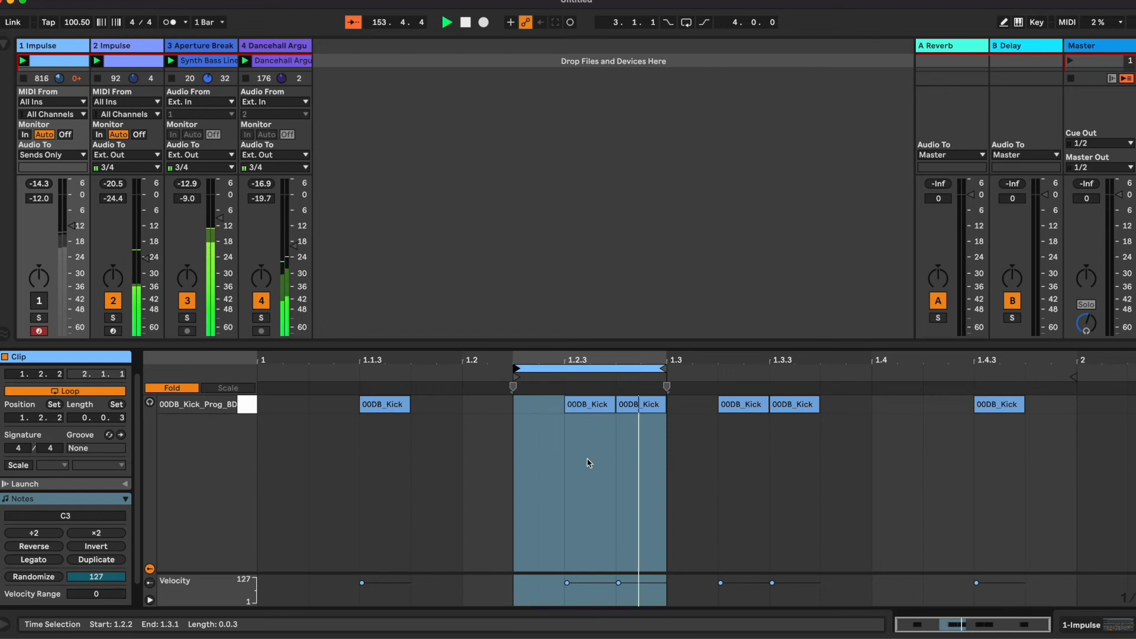
left_click(540, 403)
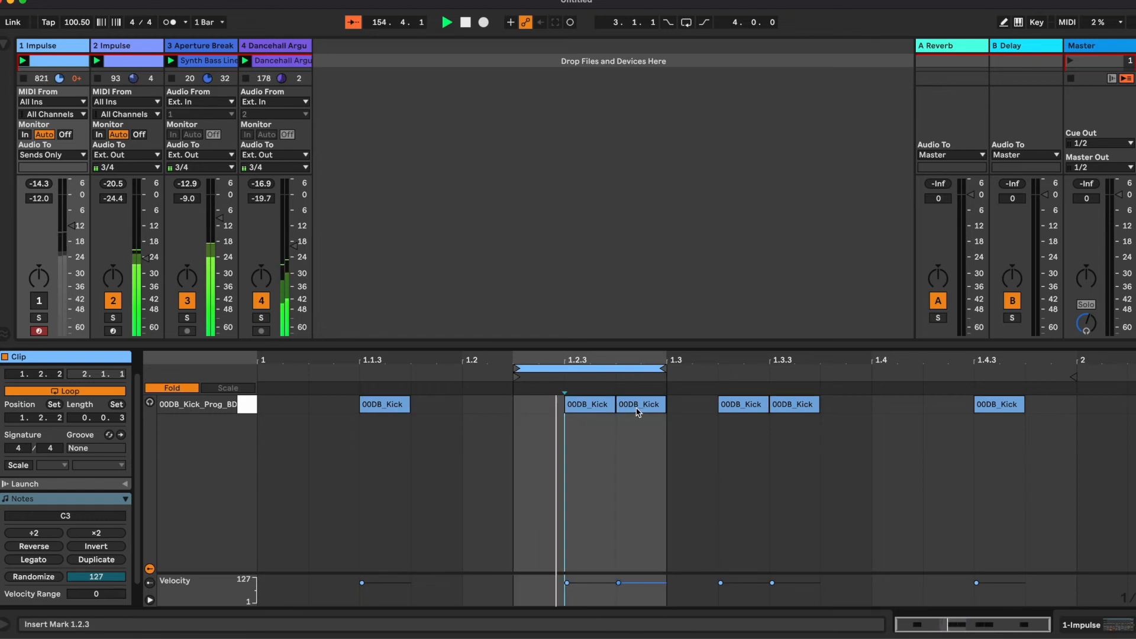
Audition the kicks at 1.2.3 and 1.2.4 by toggling them in turn, leaving 1.2.3 active and 1.2.4 deactivated
left_click(593, 412)
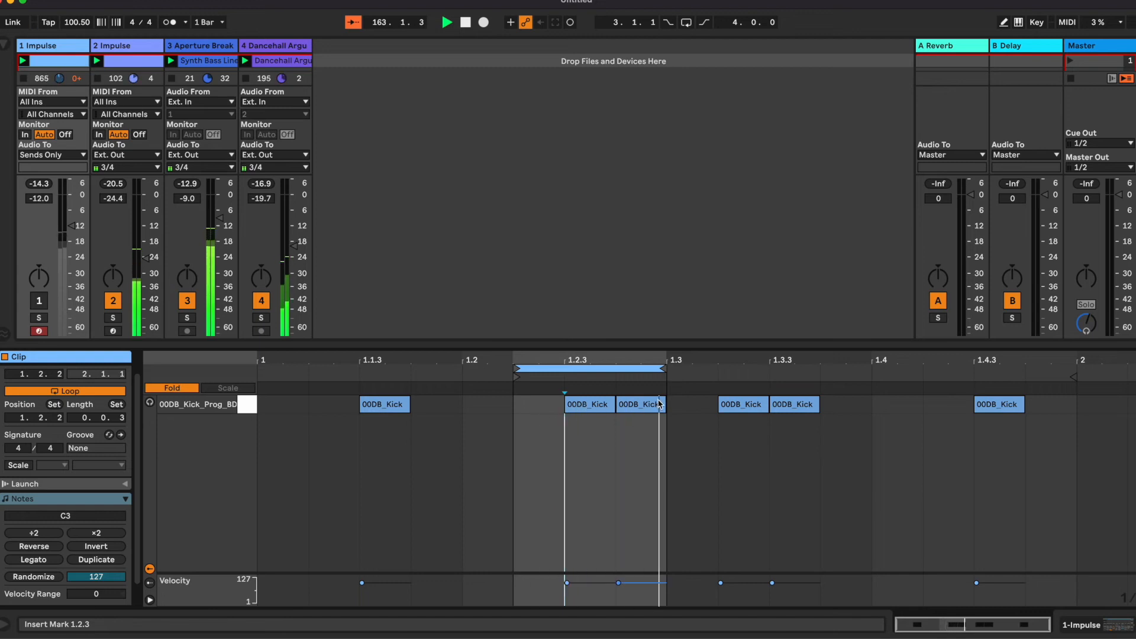
left_click(585, 408)
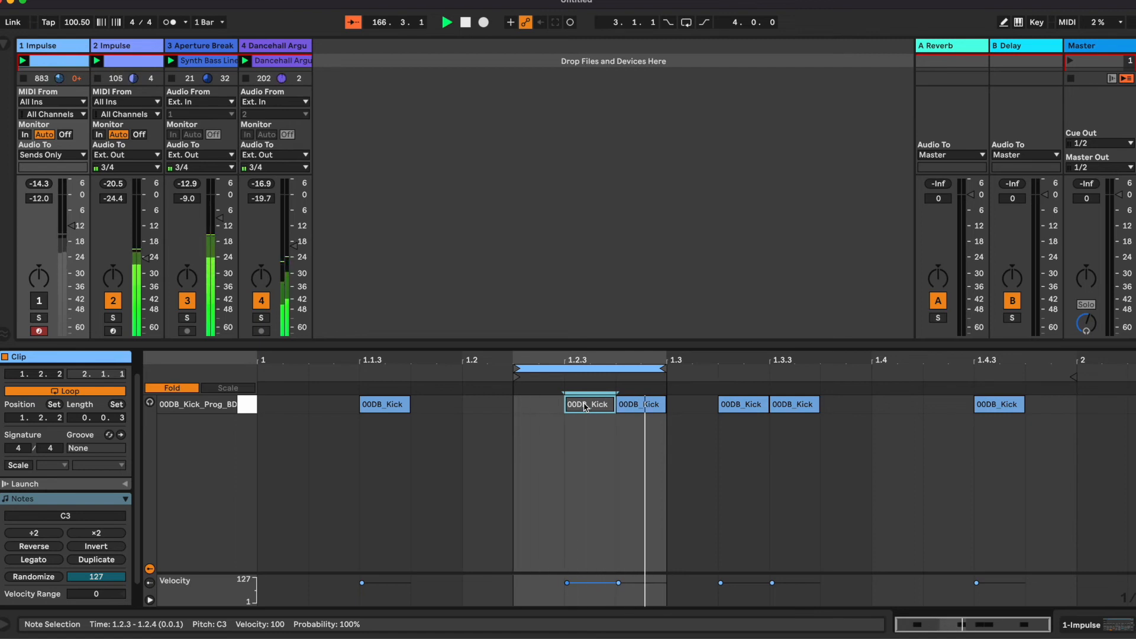
left_click(639, 411)
key("Left")
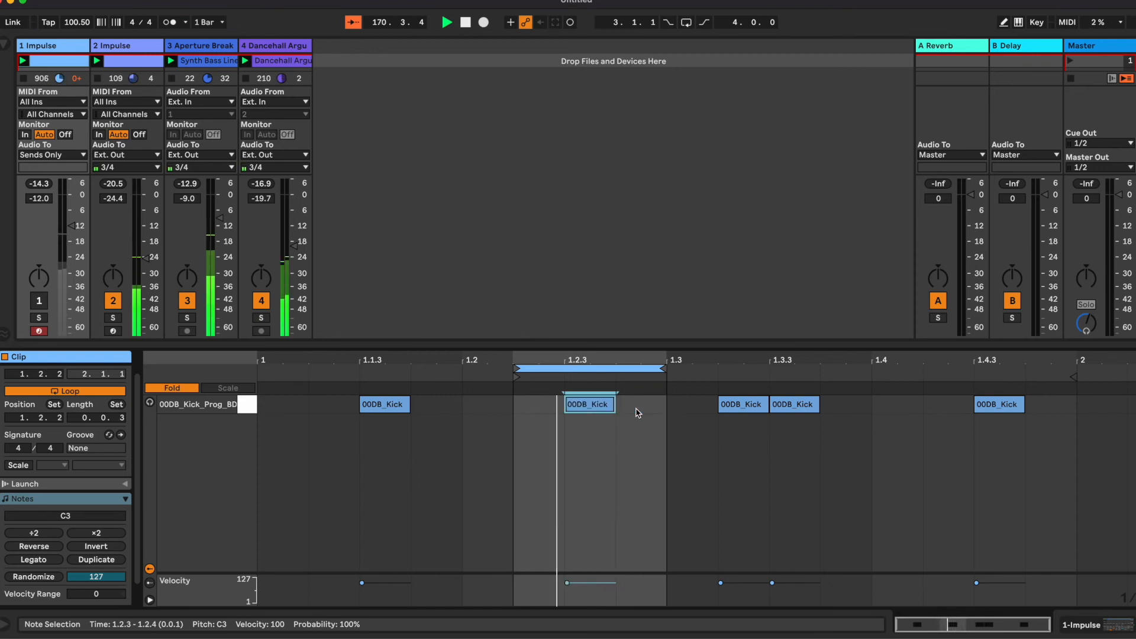
key("0")
double_click(638, 412)
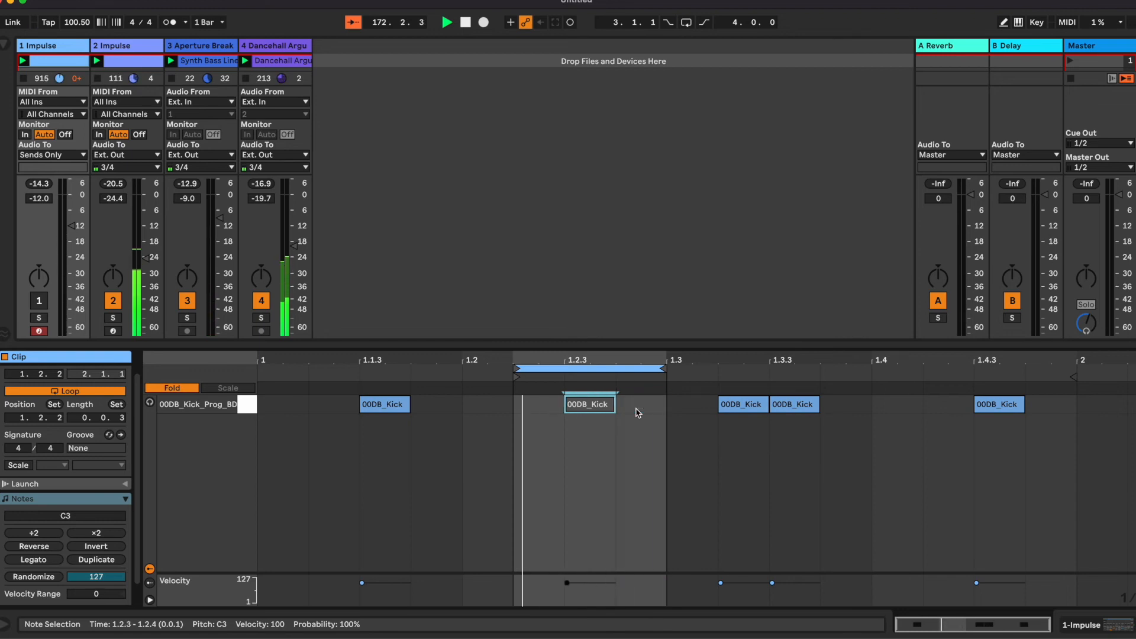
left_click(608, 412)
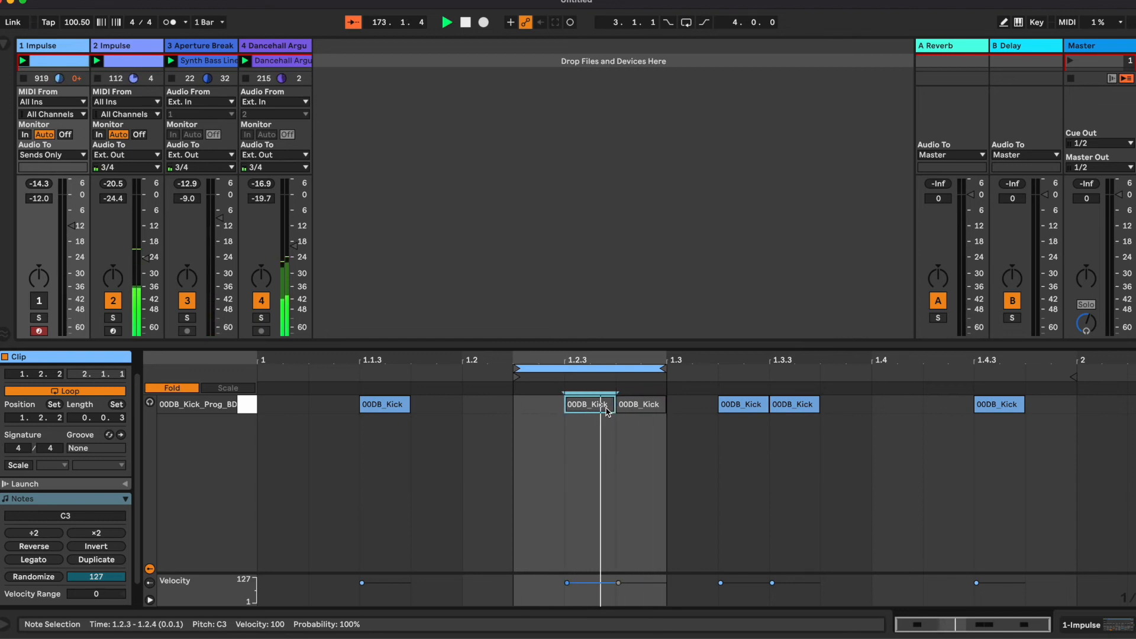
key("0")
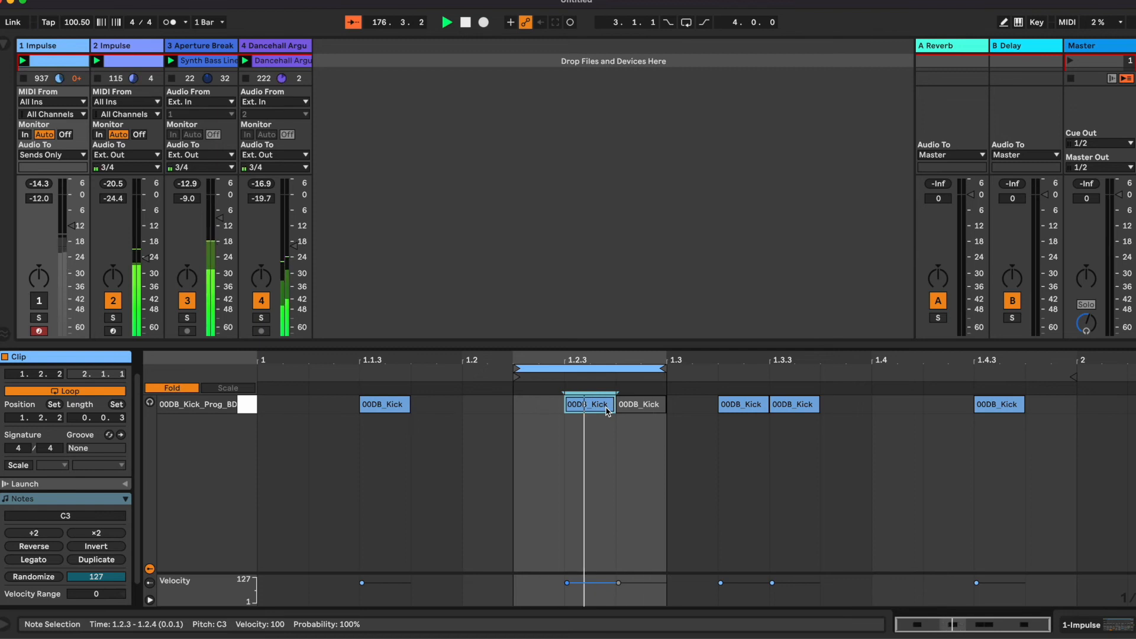
Check the Aperture Break track's Gate, and try starting the 1 Impulse kick clip at 1.2.4 before returning its start marker to 1.2.2
double_click(204, 47)
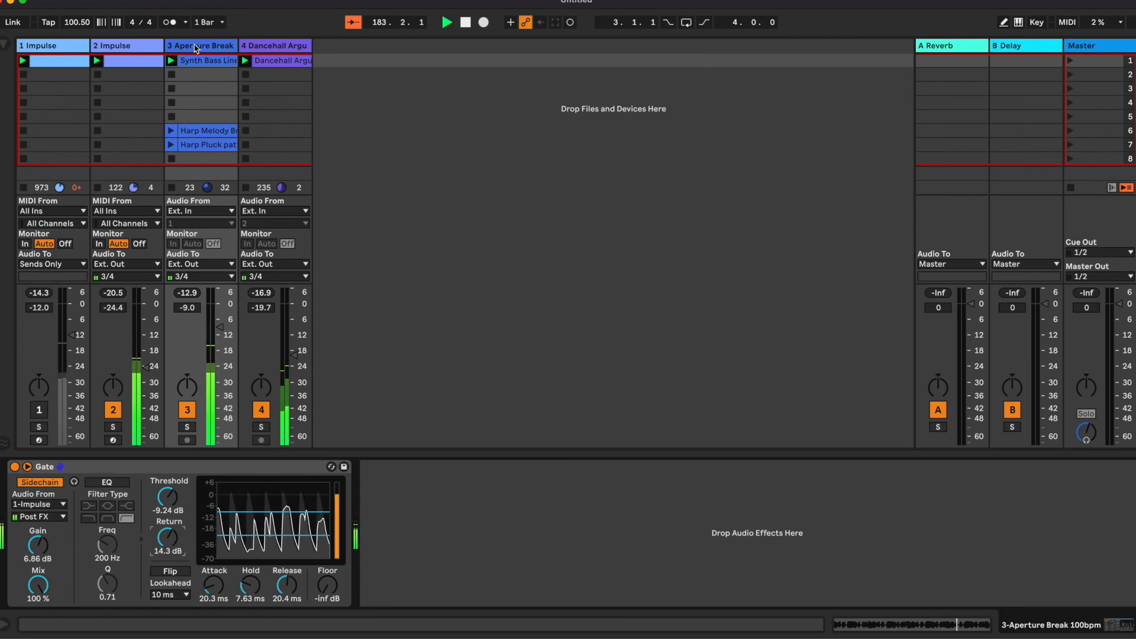
double_click(47, 62)
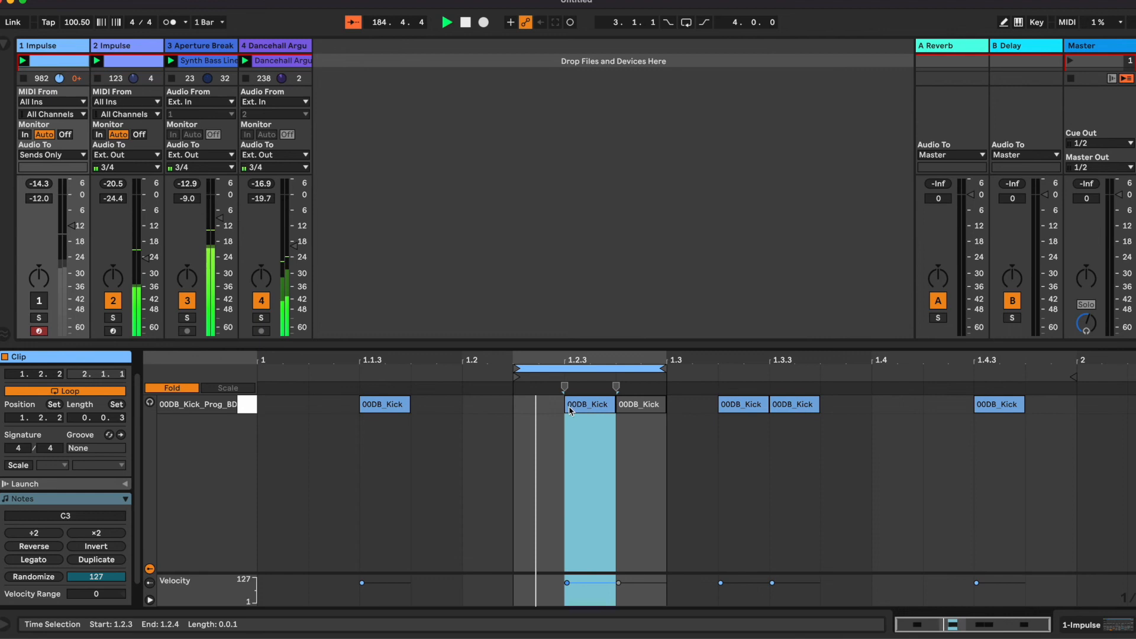
left_click(545, 418)
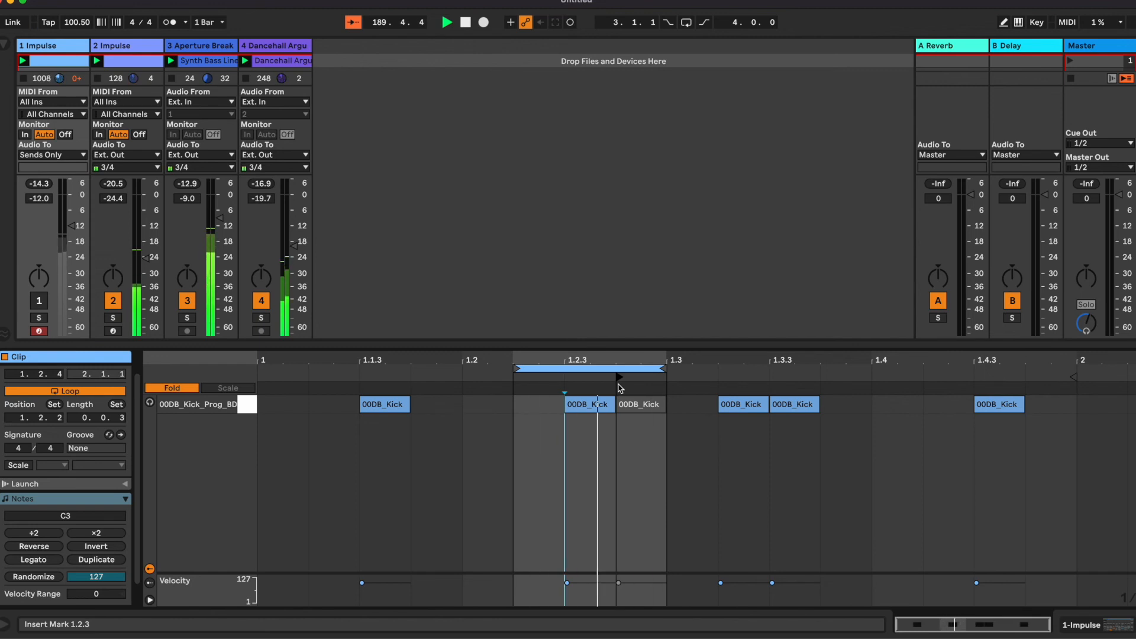
left_click_drag(621, 378, 531, 385)
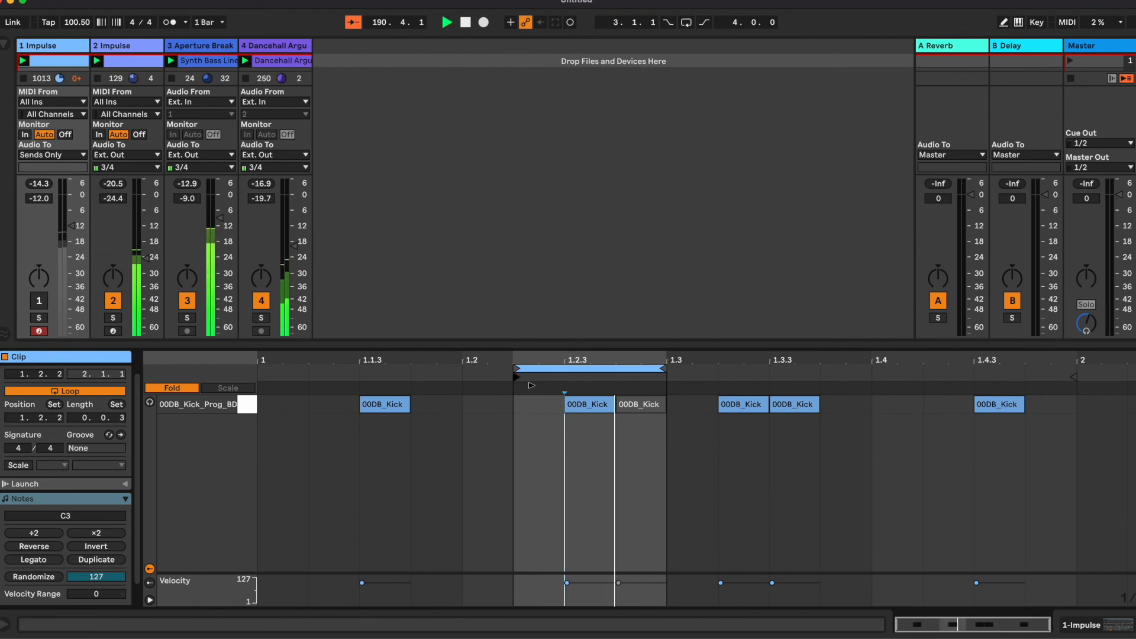
Extend the kick clip's loop end to 1.3.2, and reactivate the 1.2.4 kick and move it to 1.3.1
left_click_drag(663, 368, 717, 368)
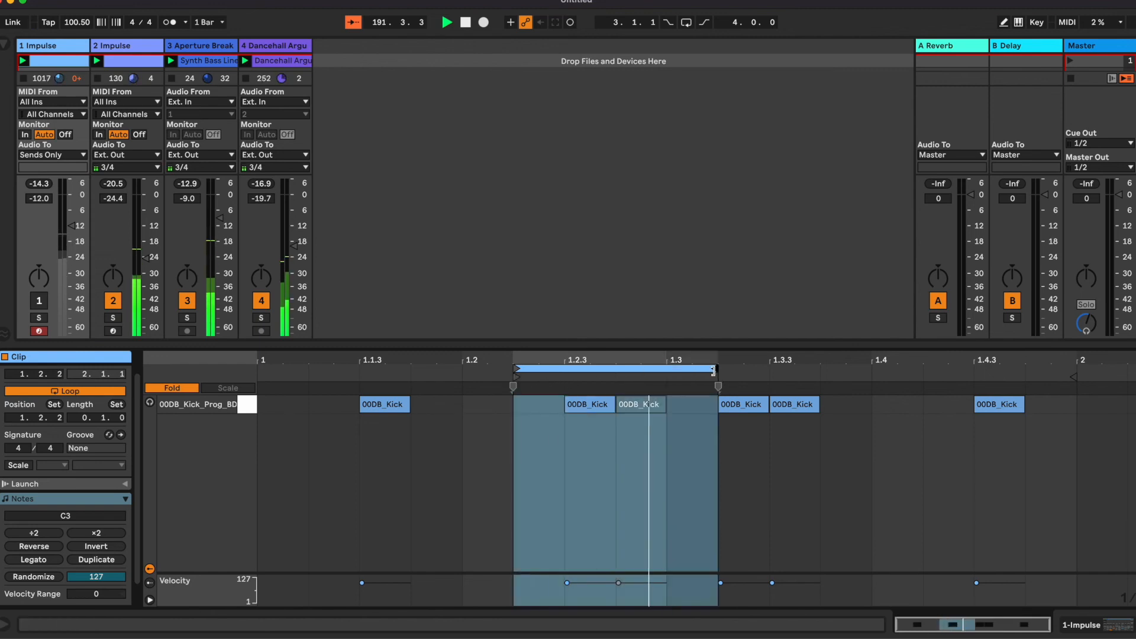
left_click(636, 407)
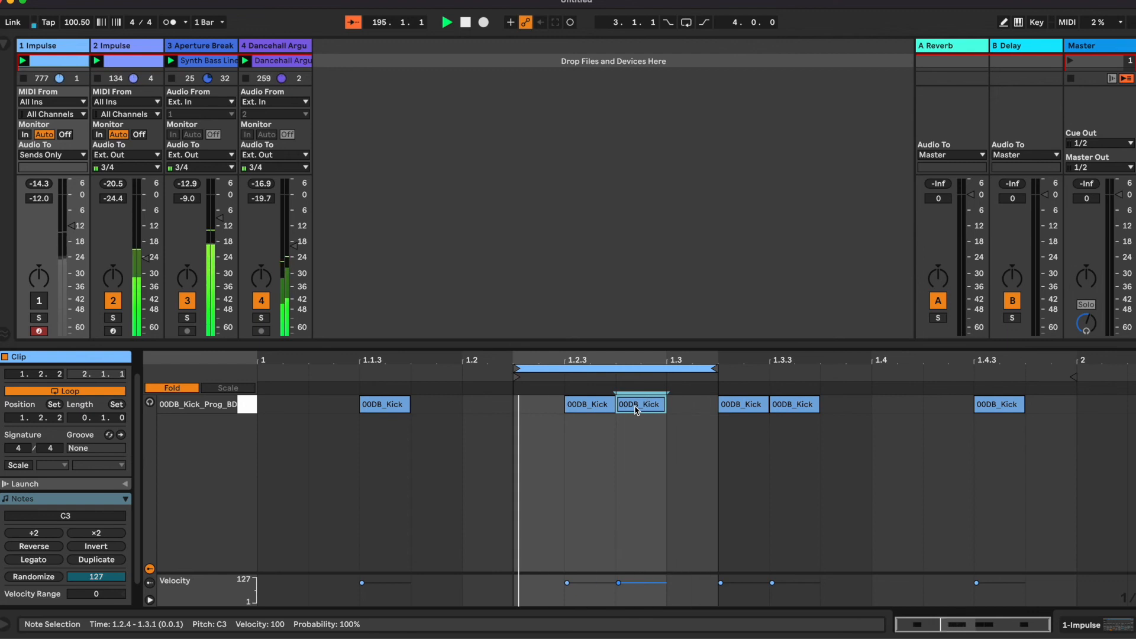
left_click_drag(636, 409, 685, 421)
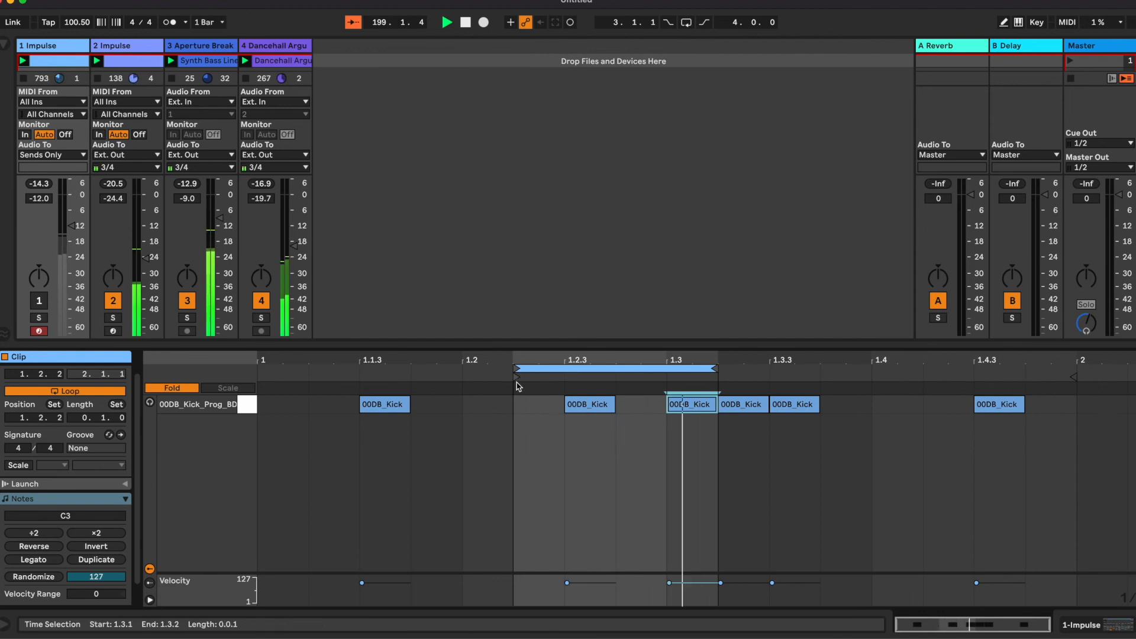
Try the kick clip's start marker at 1.2.3, and return it to 1.2.2
left_click_drag(517, 377, 551, 377)
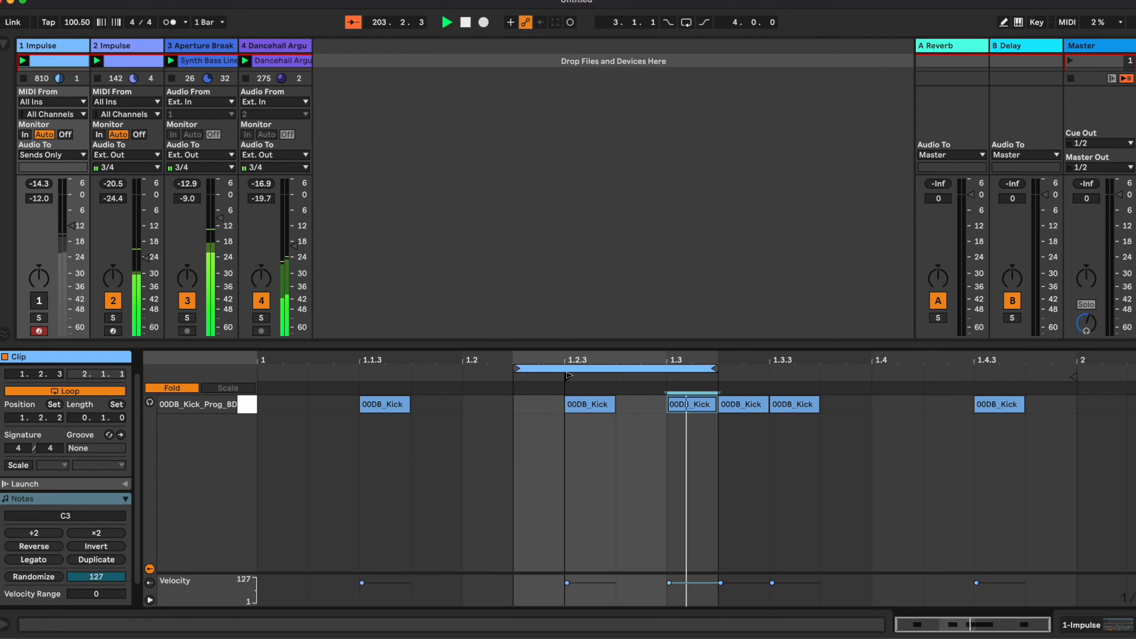
left_click_drag(569, 376, 518, 376)
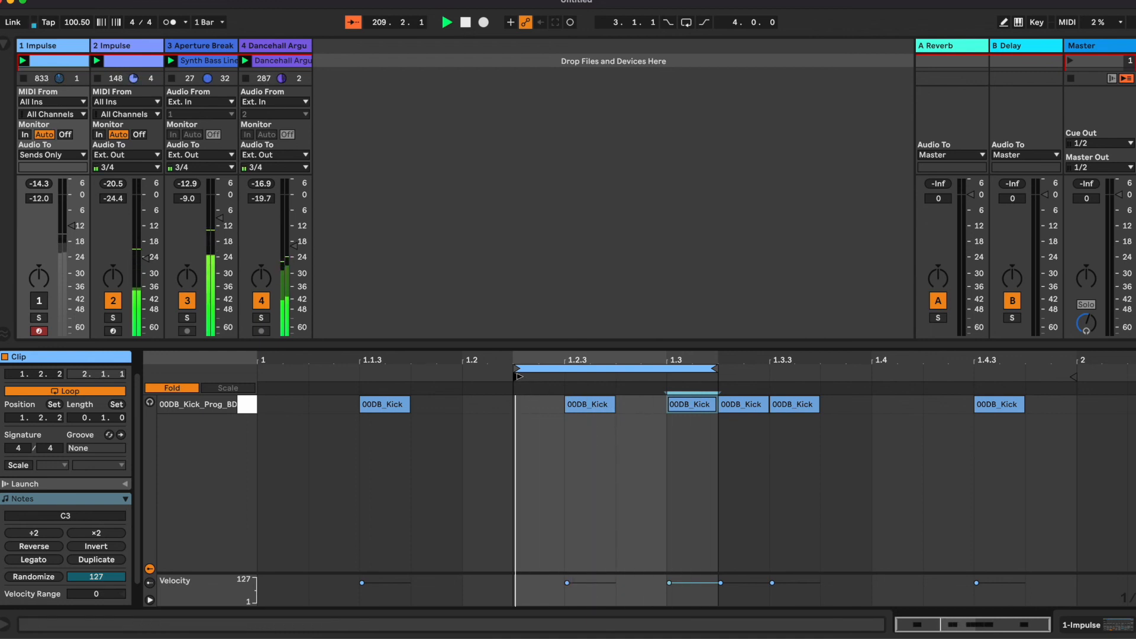
left_click_drag(518, 377, 567, 377)
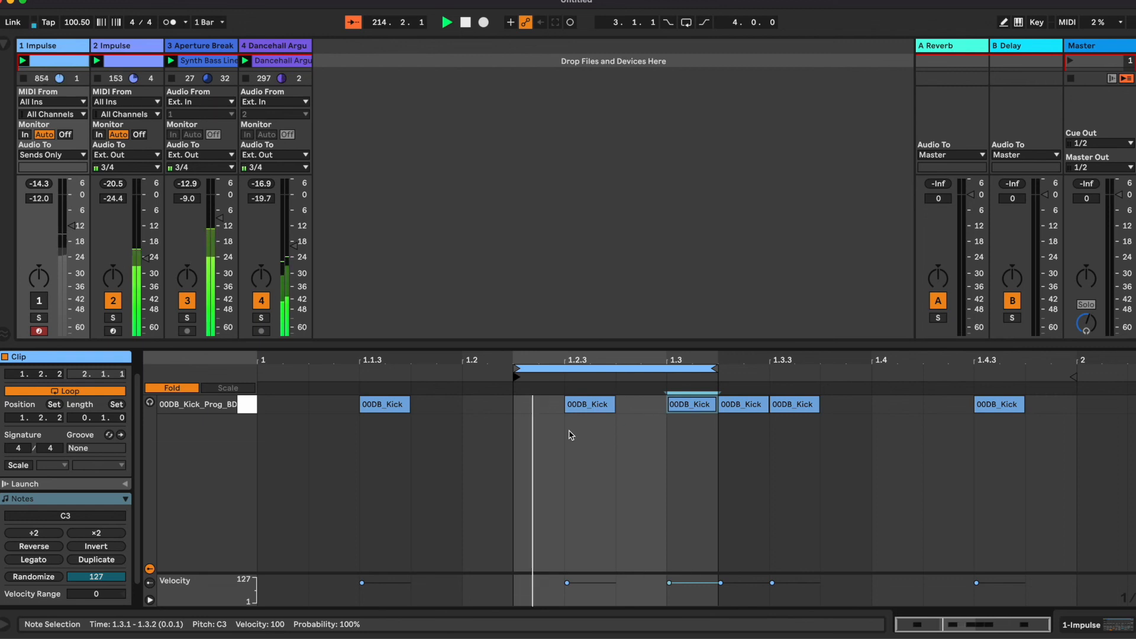
Set the Aperture Break Gate's Return to 9.52 dB and Release to 17.3 ms, and briefly mute the 2 Impulse track to compare
left_click(202, 52)
double_click(202, 51)
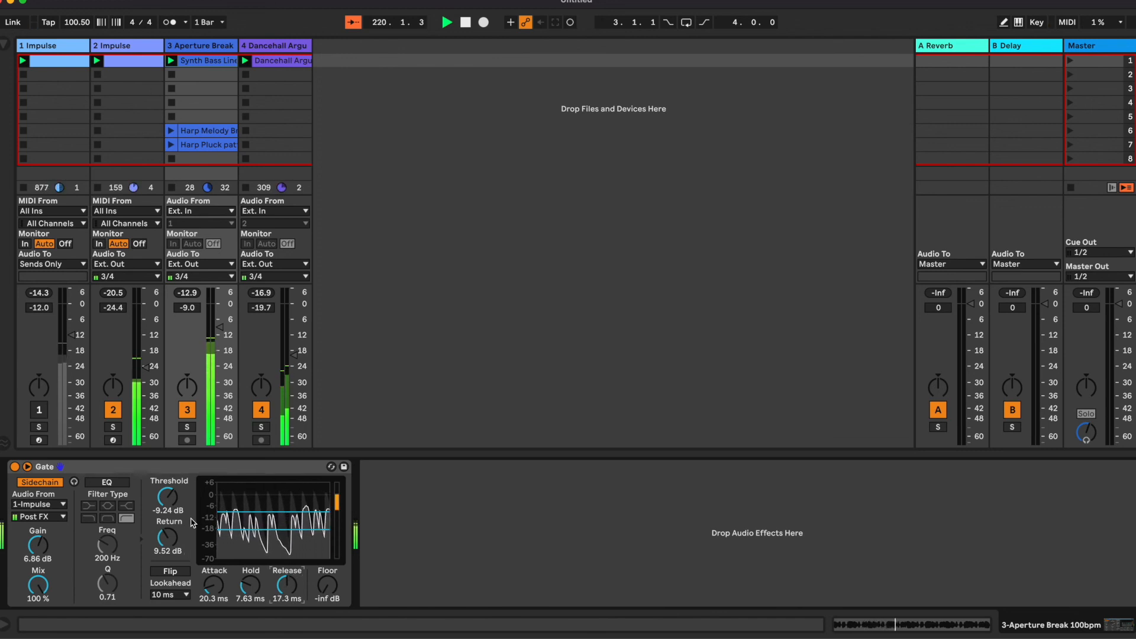
left_click(114, 409)
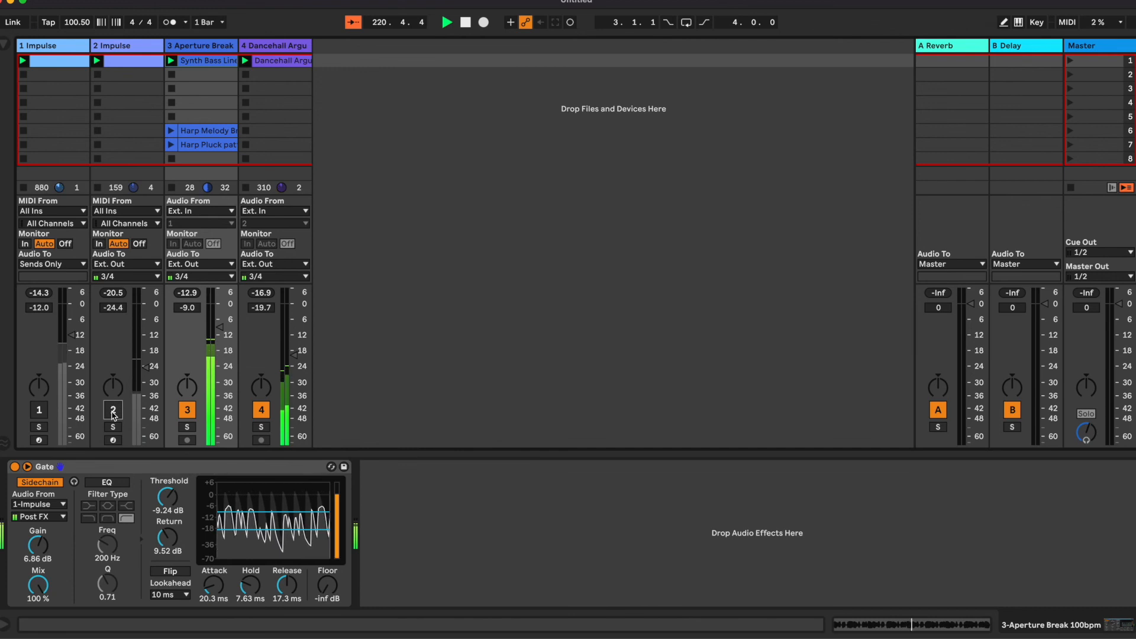
left_click(113, 411)
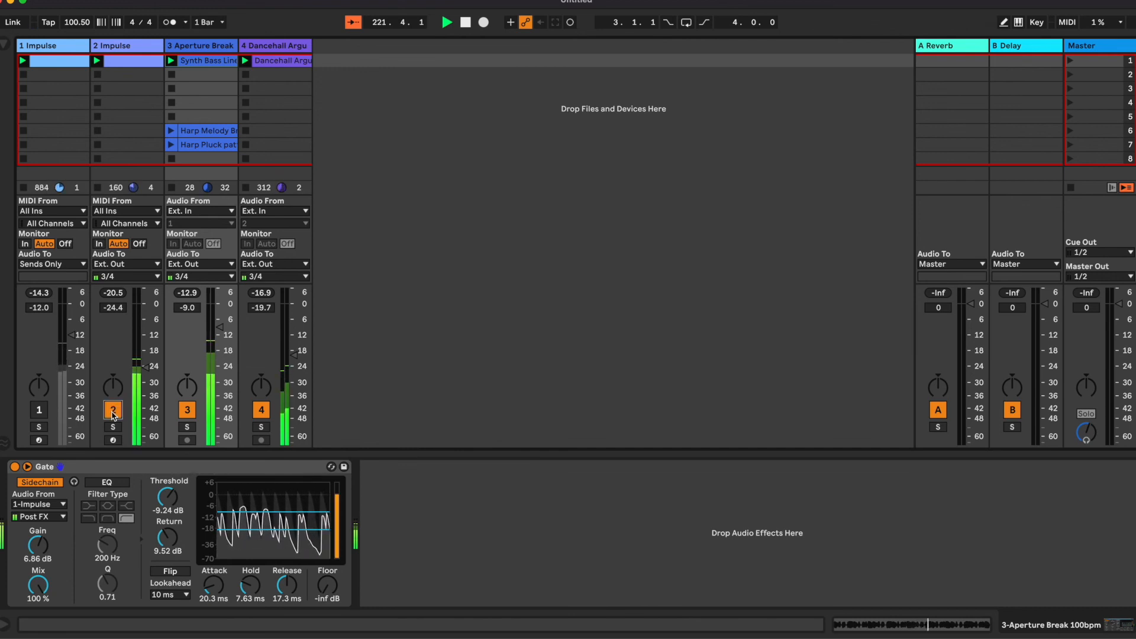